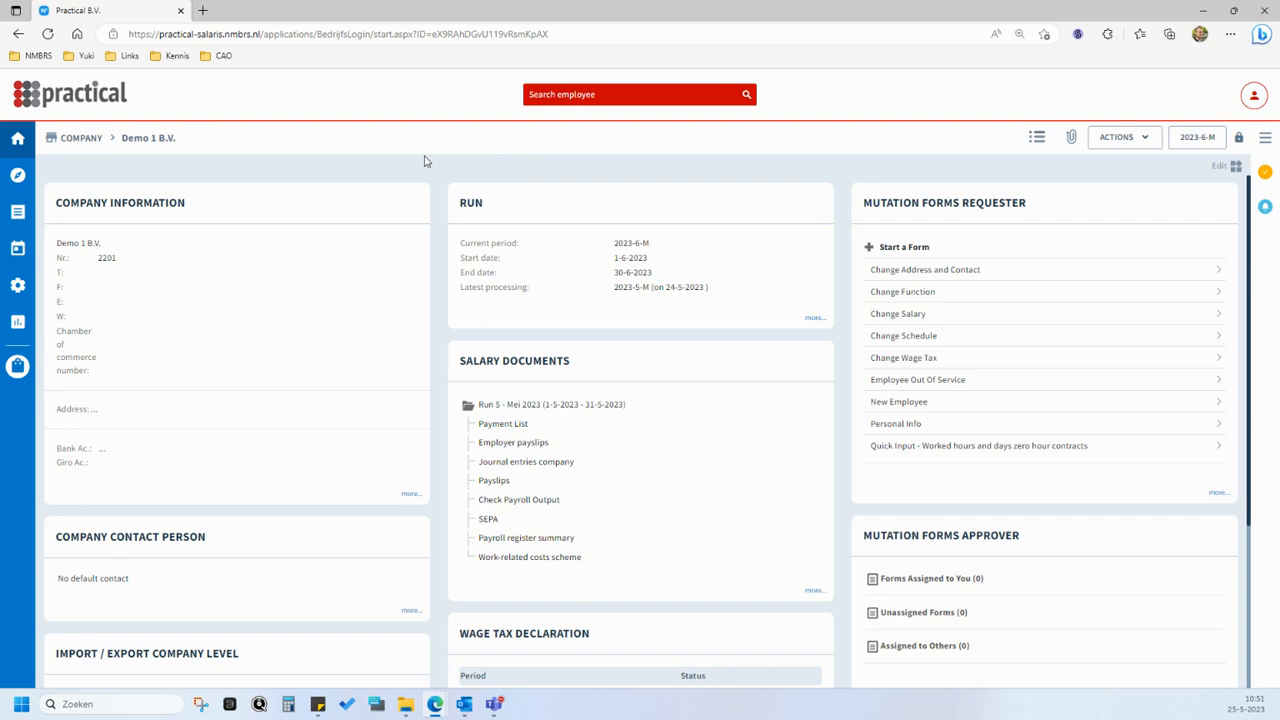
- Open the employee overview, set the employee's gross fulltime salary to 2200,00 from 01-06-2023, and recheck the saved salary entry
left_click(20, 176)
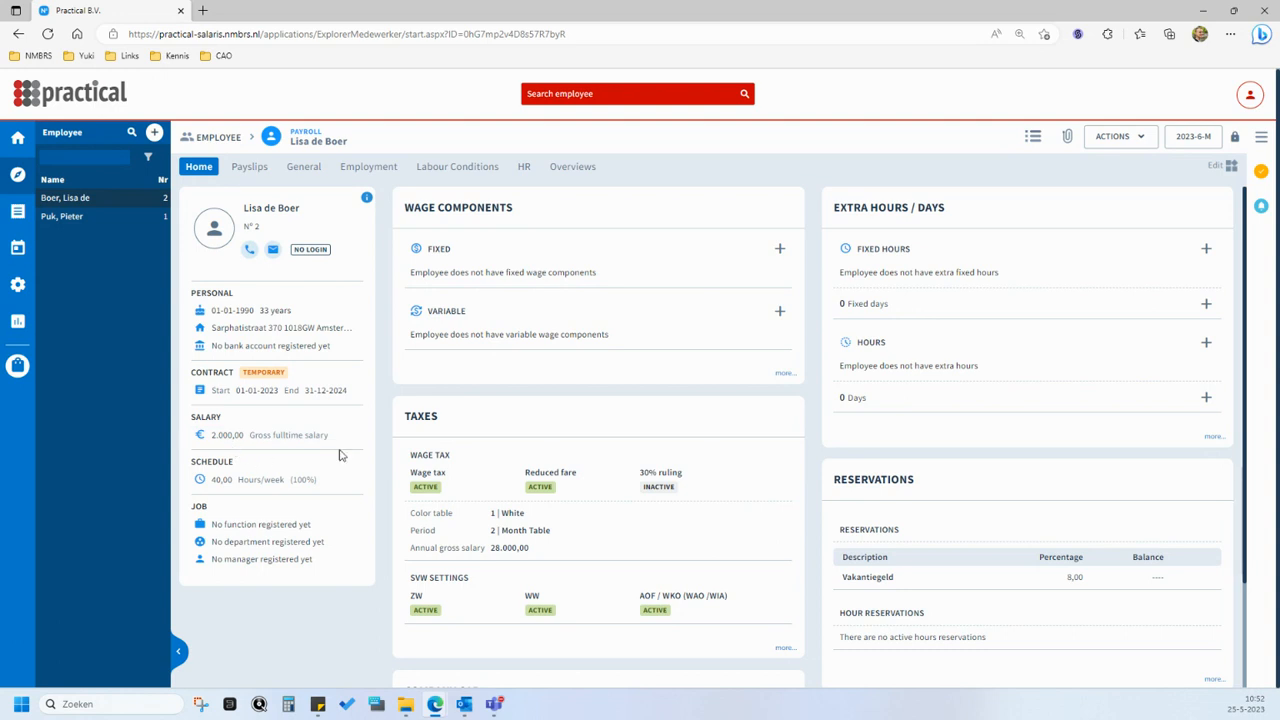
mouse_move(335, 436)
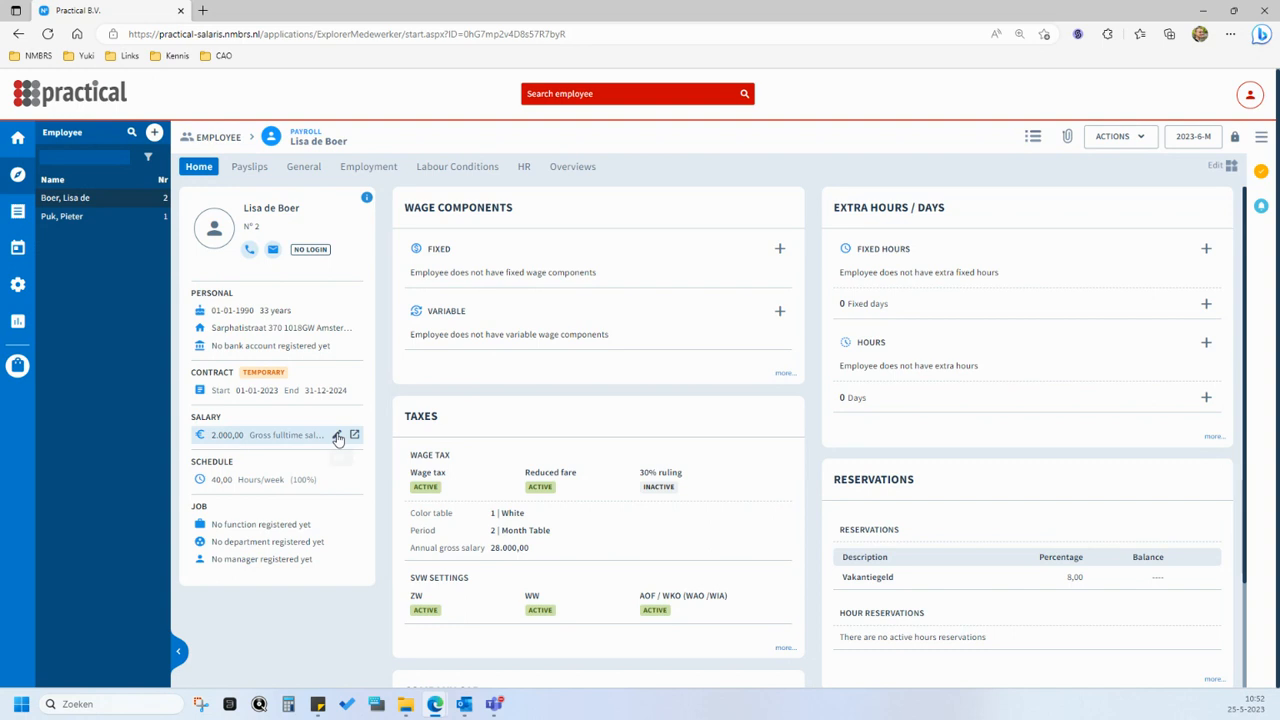
left_click(337, 434)
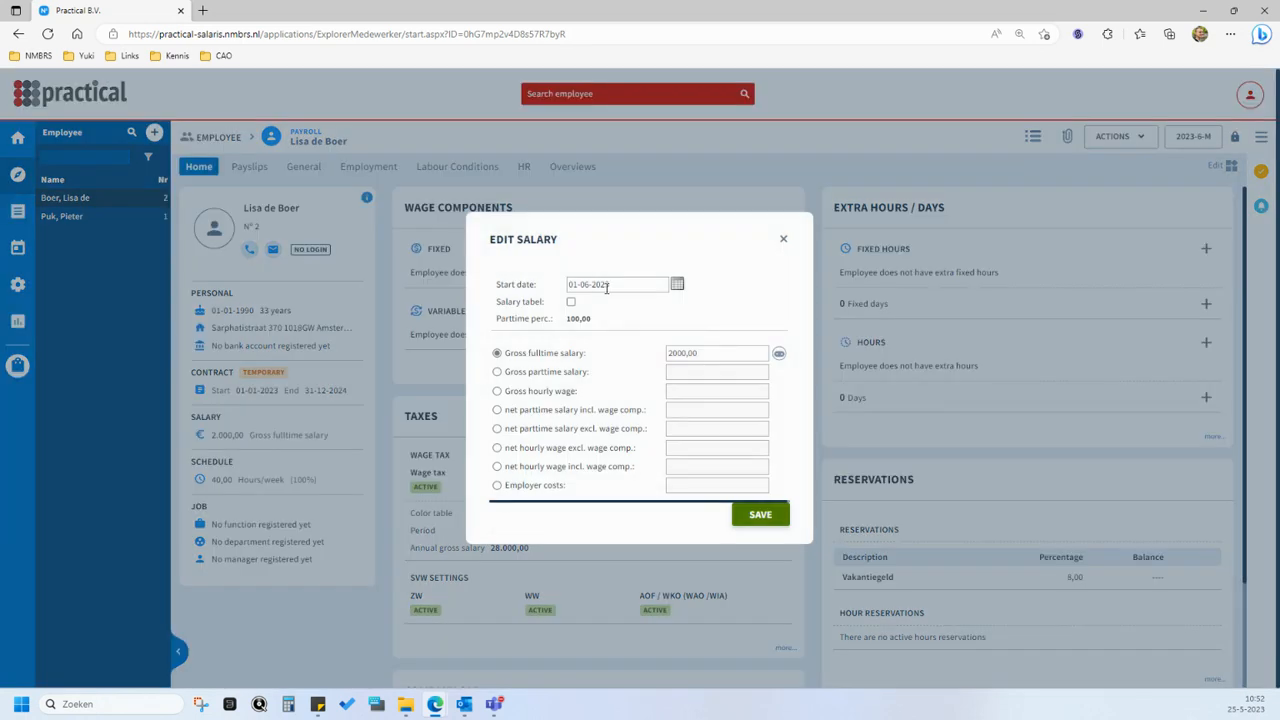
left_click(676, 354)
left_click_drag(678, 354, 668, 354)
type("22")
left_click(541, 427)
left_click(745, 515)
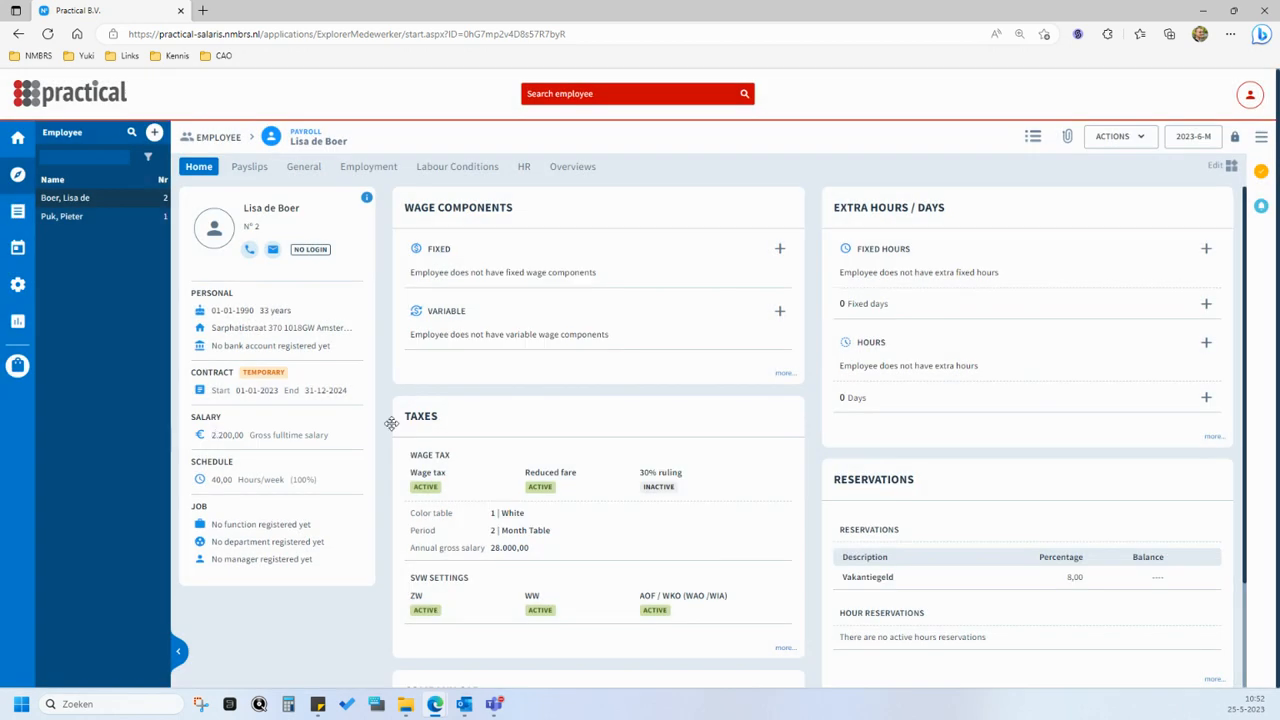
left_click(337, 437)
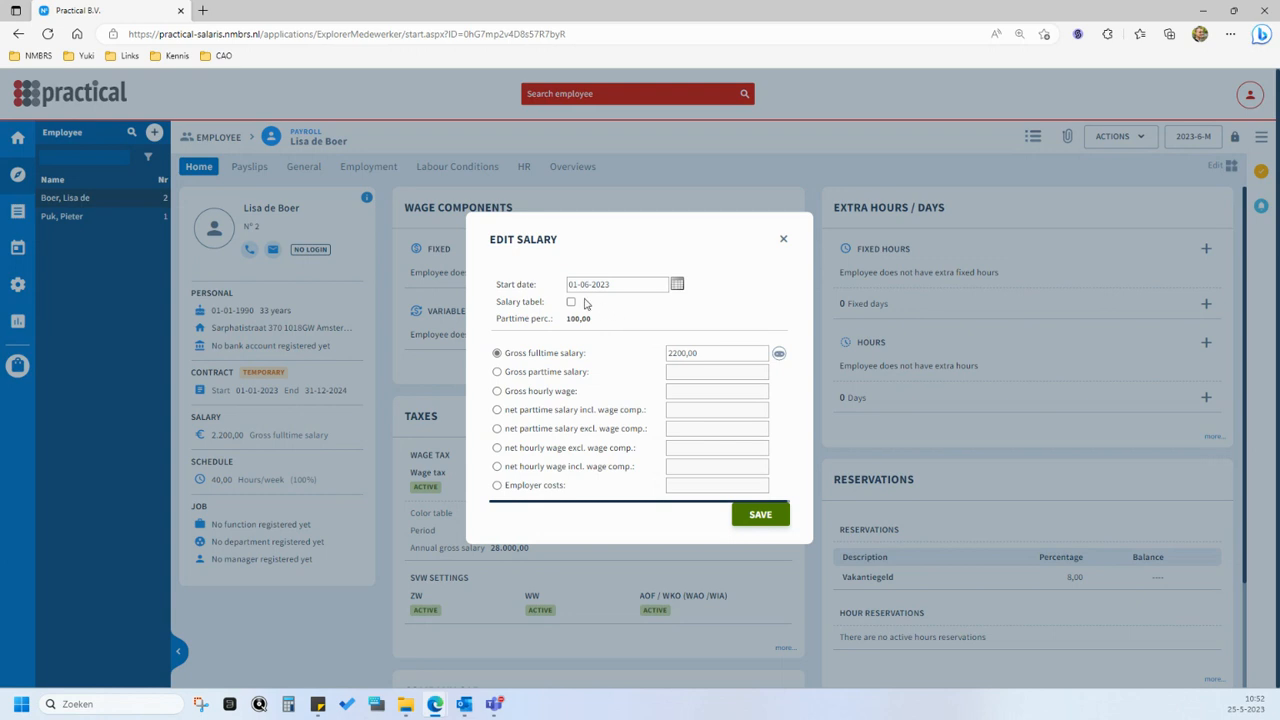
left_click(784, 241)
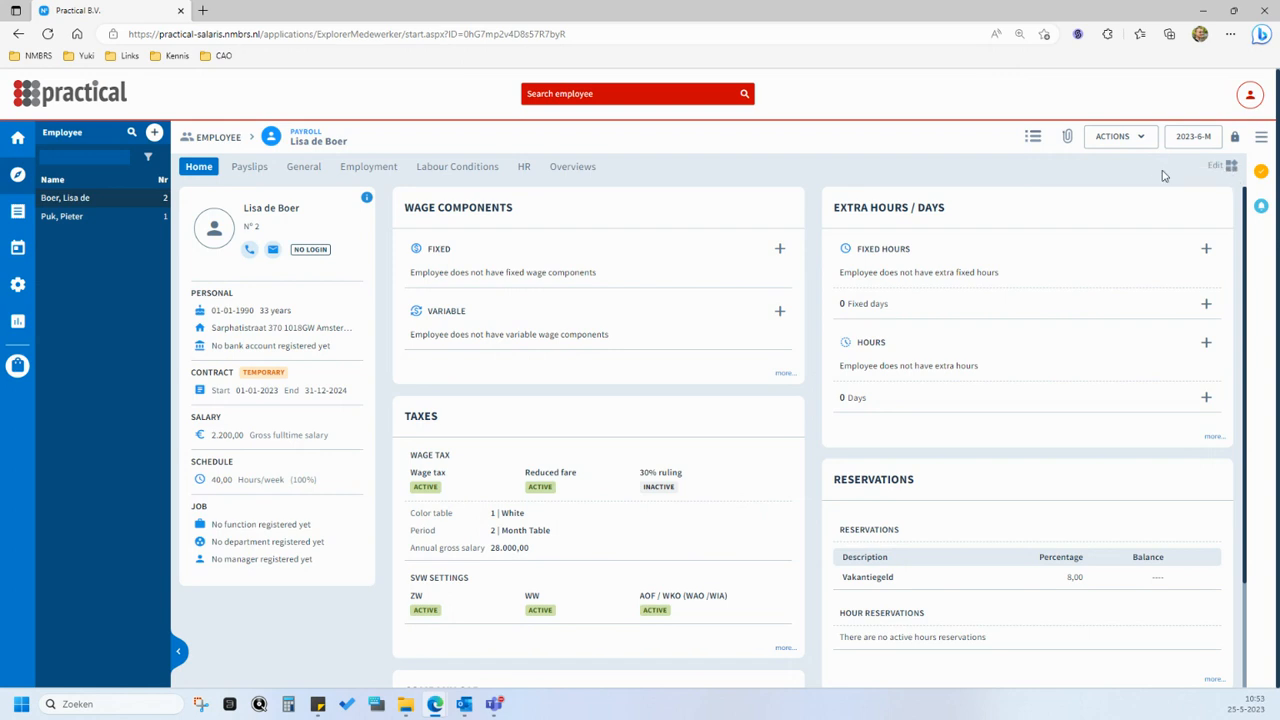
- Switch the payroll period to 2023 period 5 and put the system in unprotected mode
left_click(1183, 145)
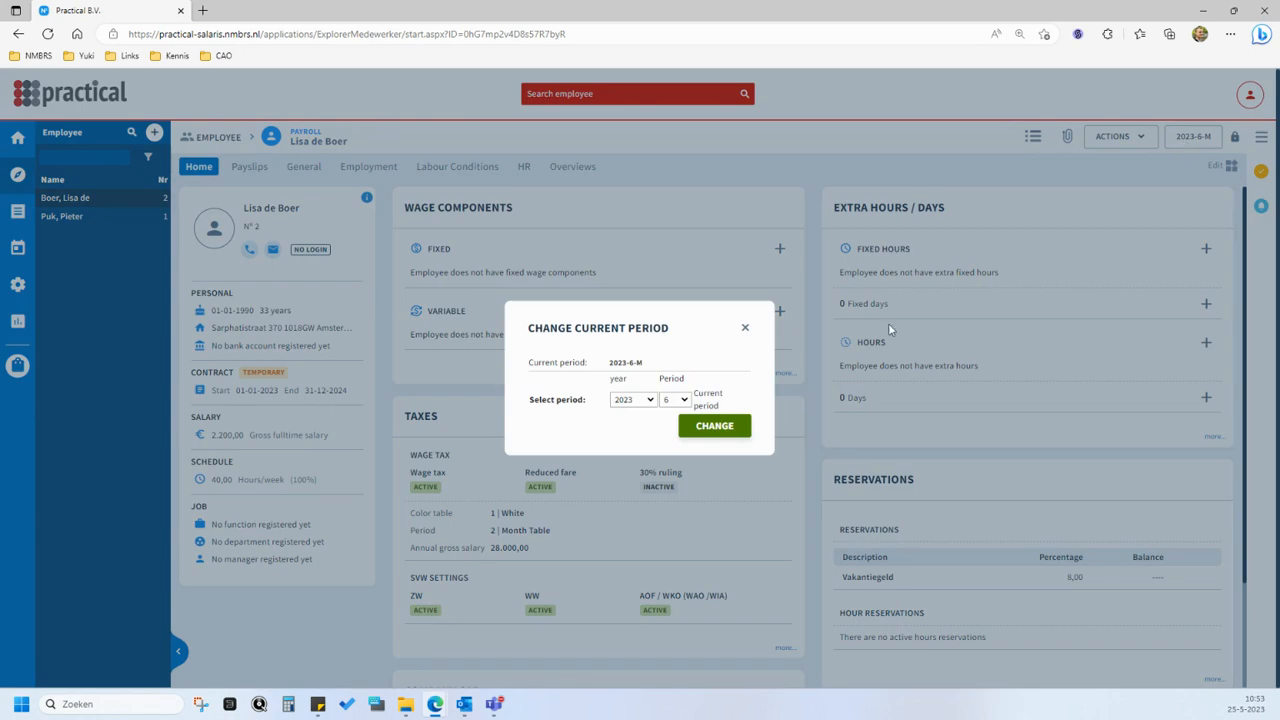
left_click(680, 399)
left_click(680, 465)
left_click(714, 426)
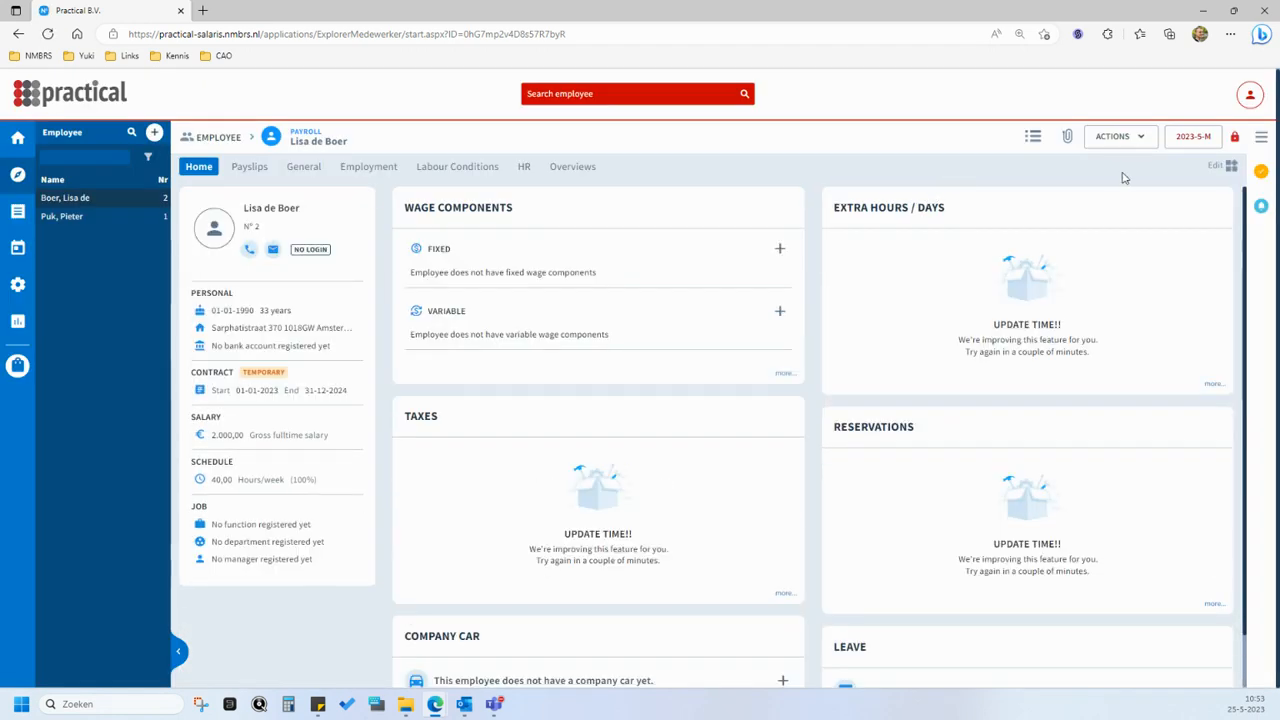
left_click(1235, 139)
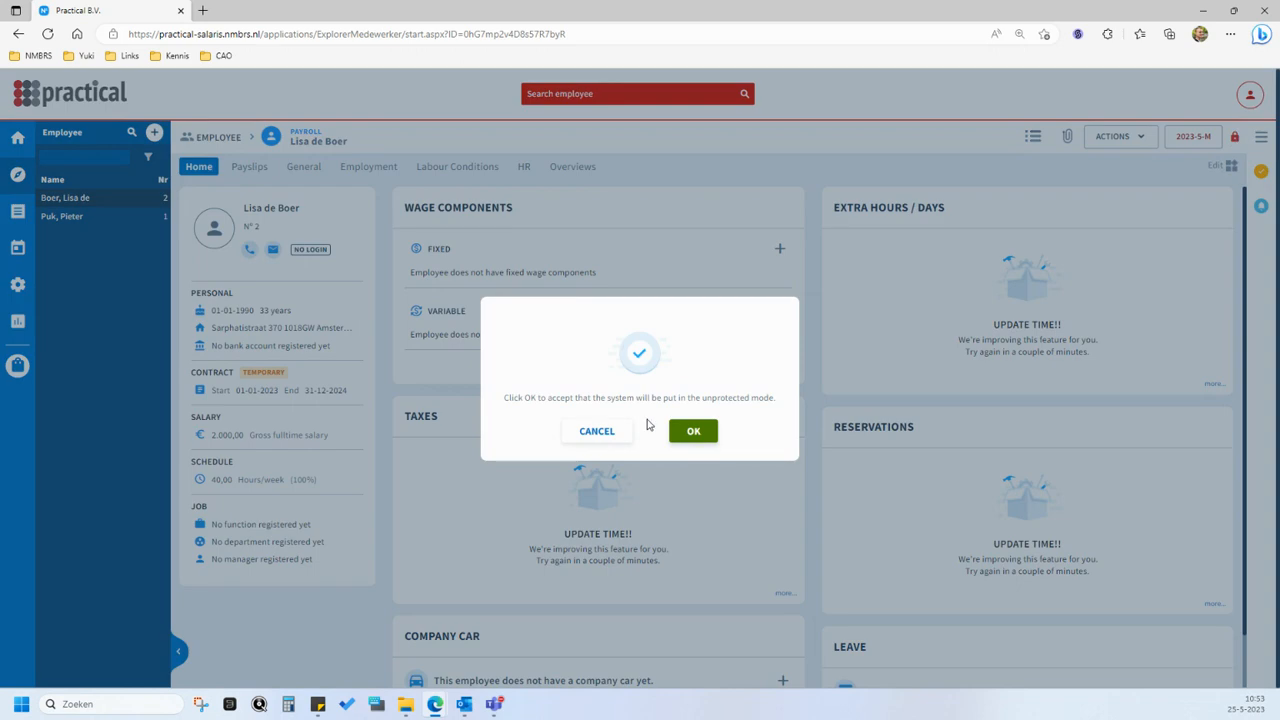
left_click(690, 431)
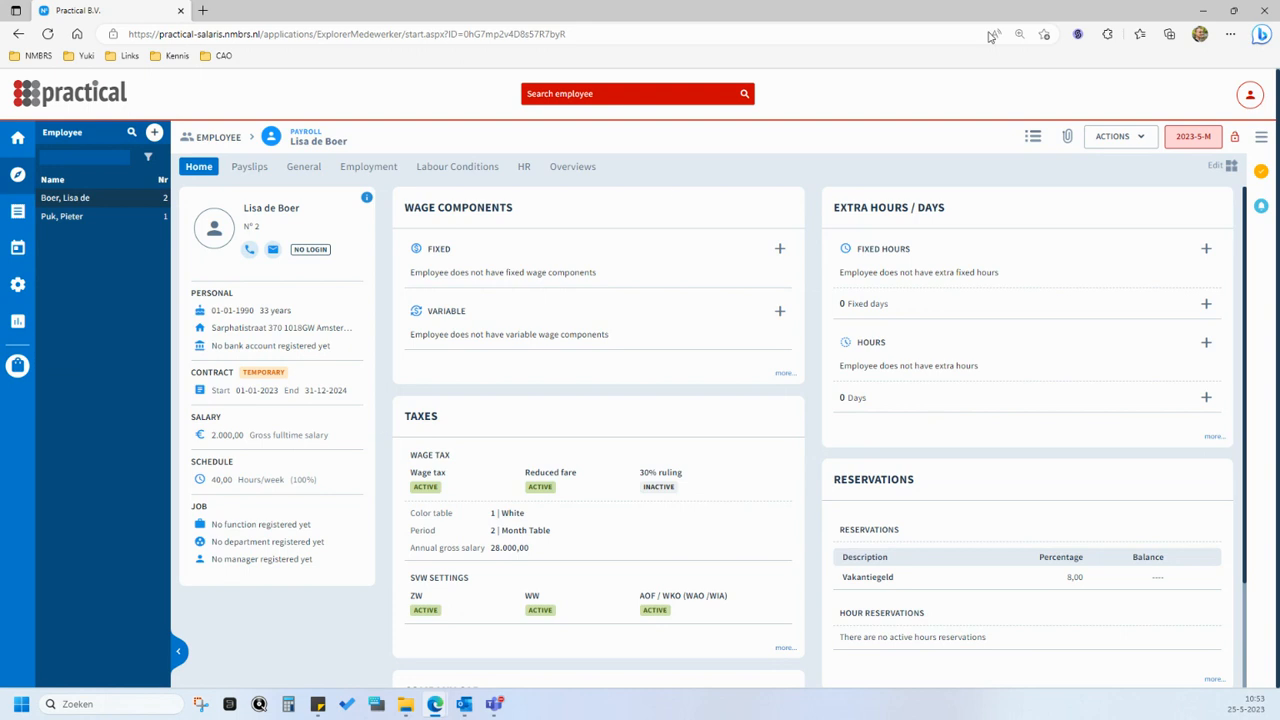
- Return to the current payroll period 2023-6-M and turn the protected mode back on
left_click(1197, 140)
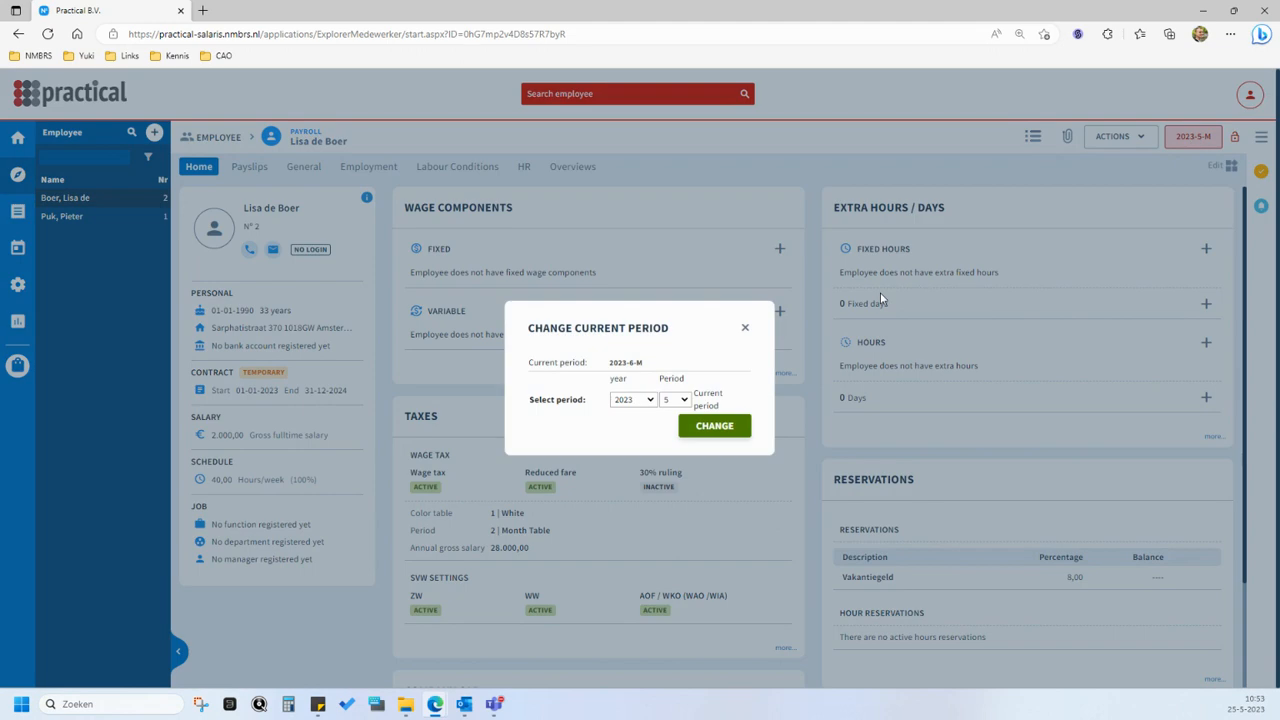
left_click(714, 426)
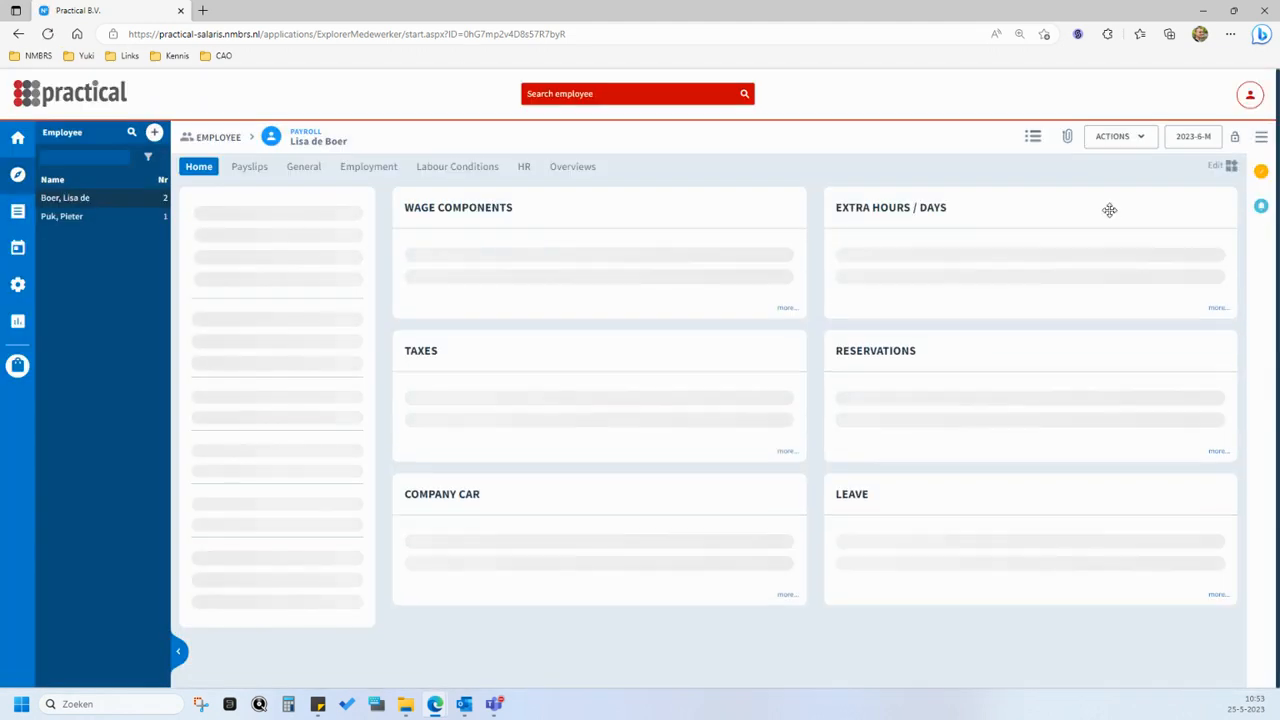
left_click(1234, 140)
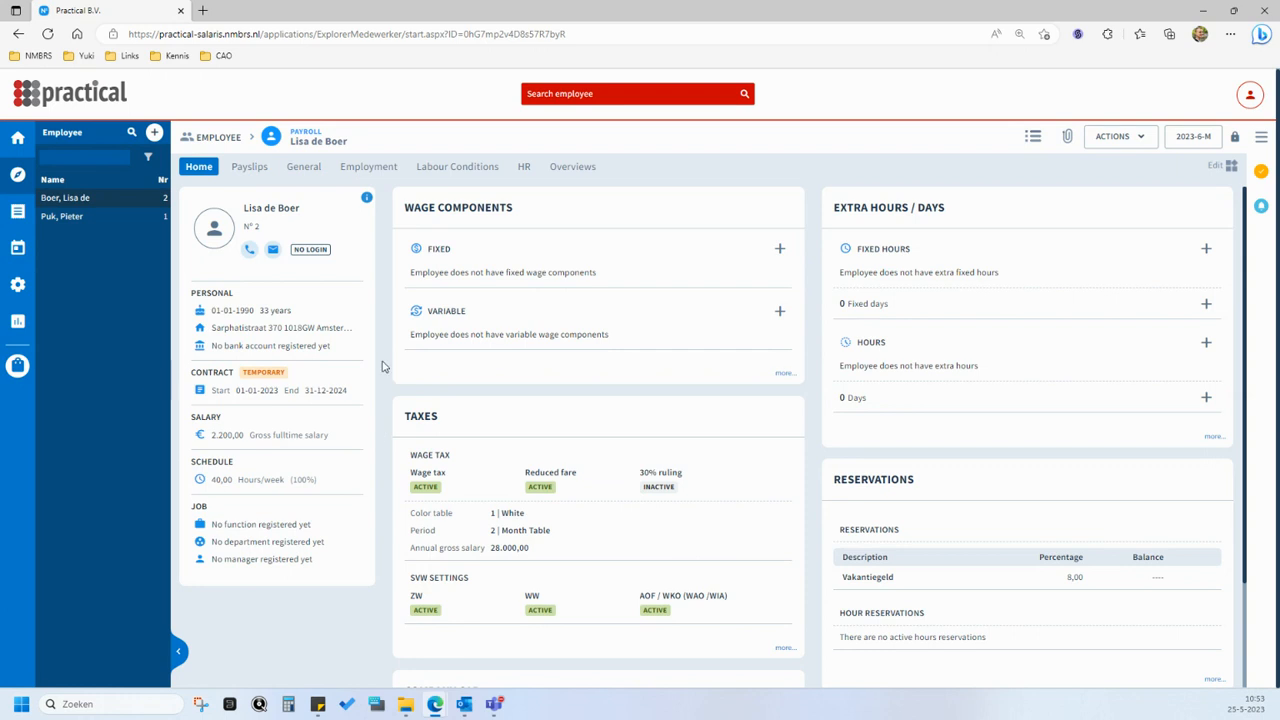
- Add a temporary contract for the employee from 01-06-2023 to 31-05-2025, marked as a written contract, and save it
mouse_move(334, 400)
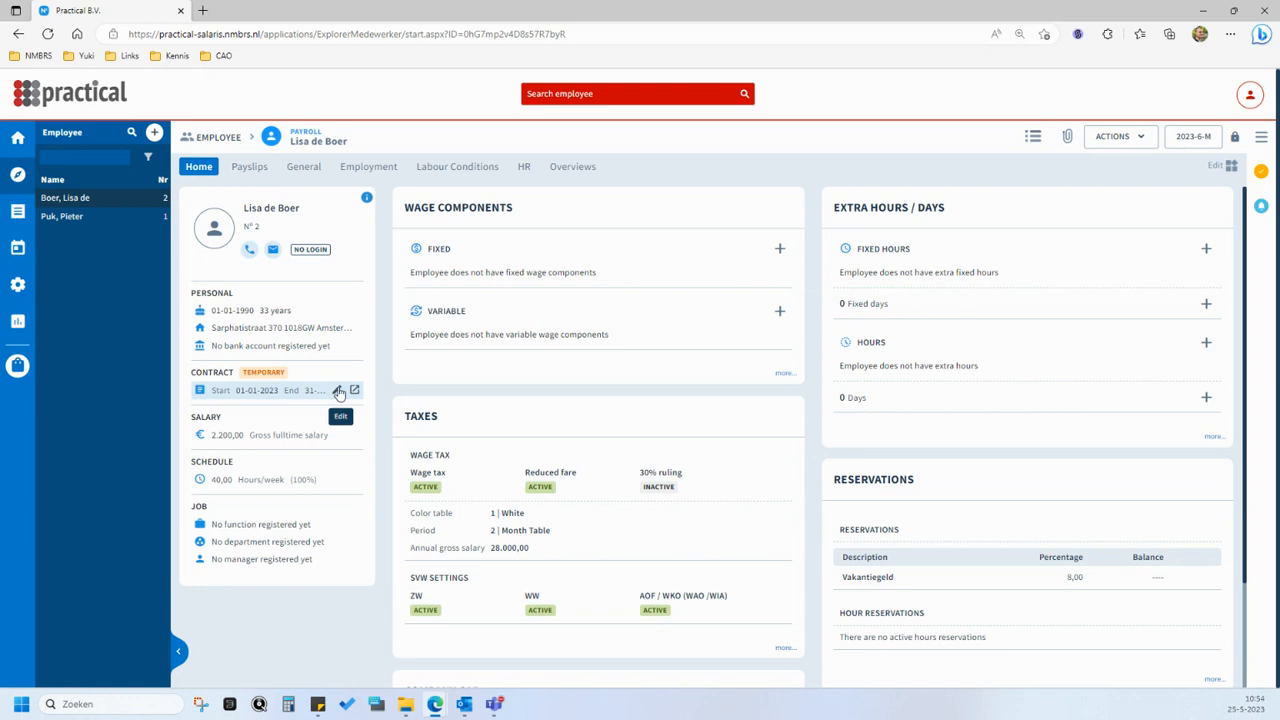
left_click(354, 391)
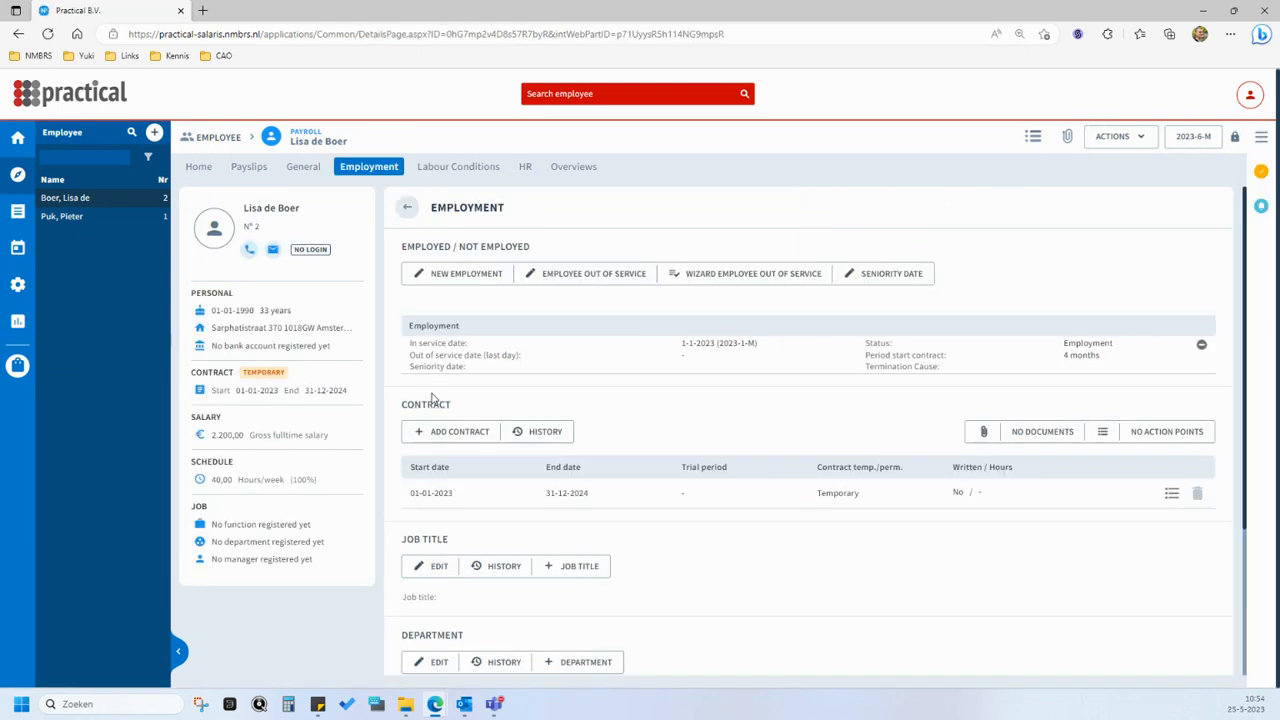
scroll(432, 398, "down", 1)
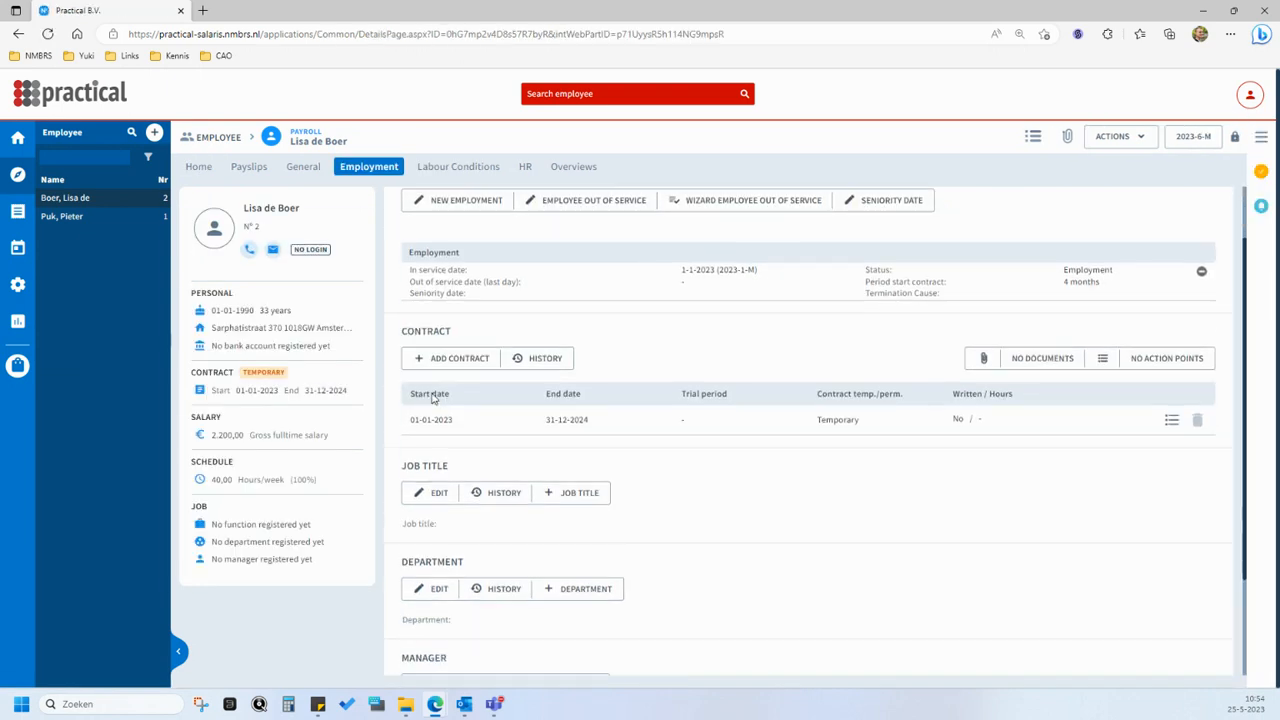
left_click(482, 358)
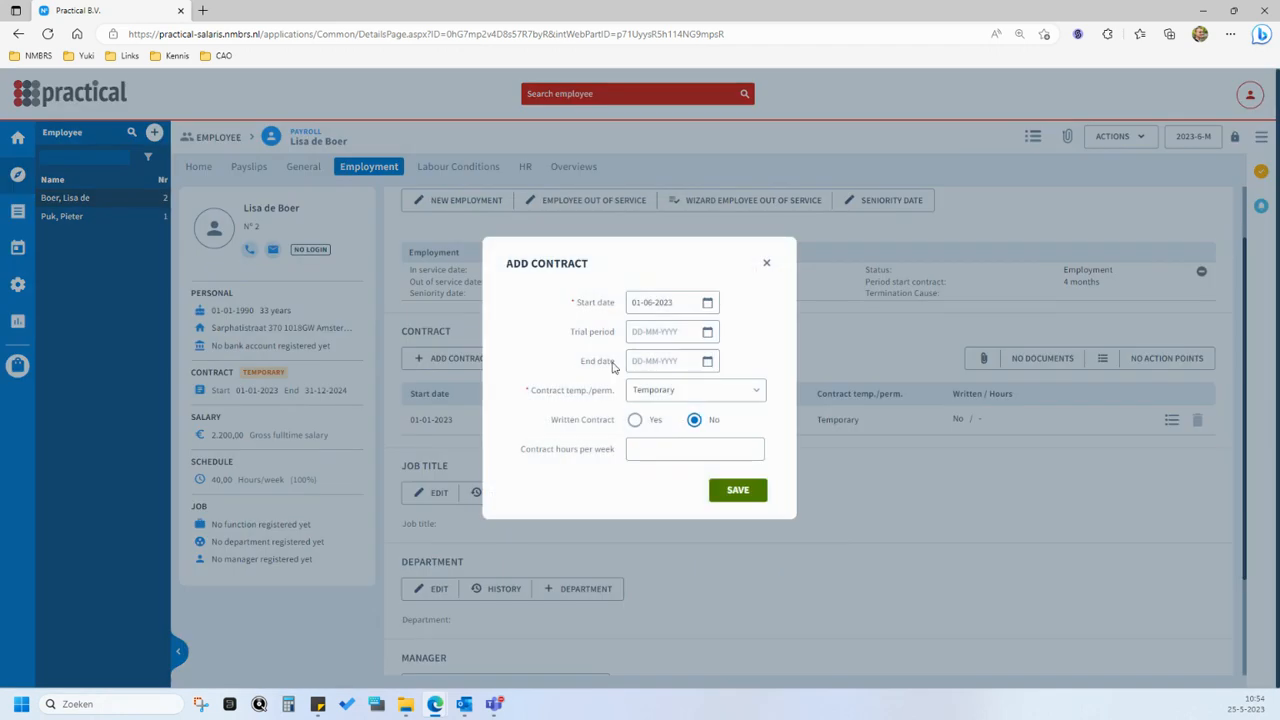
left_click(707, 361)
left_click(705, 386)
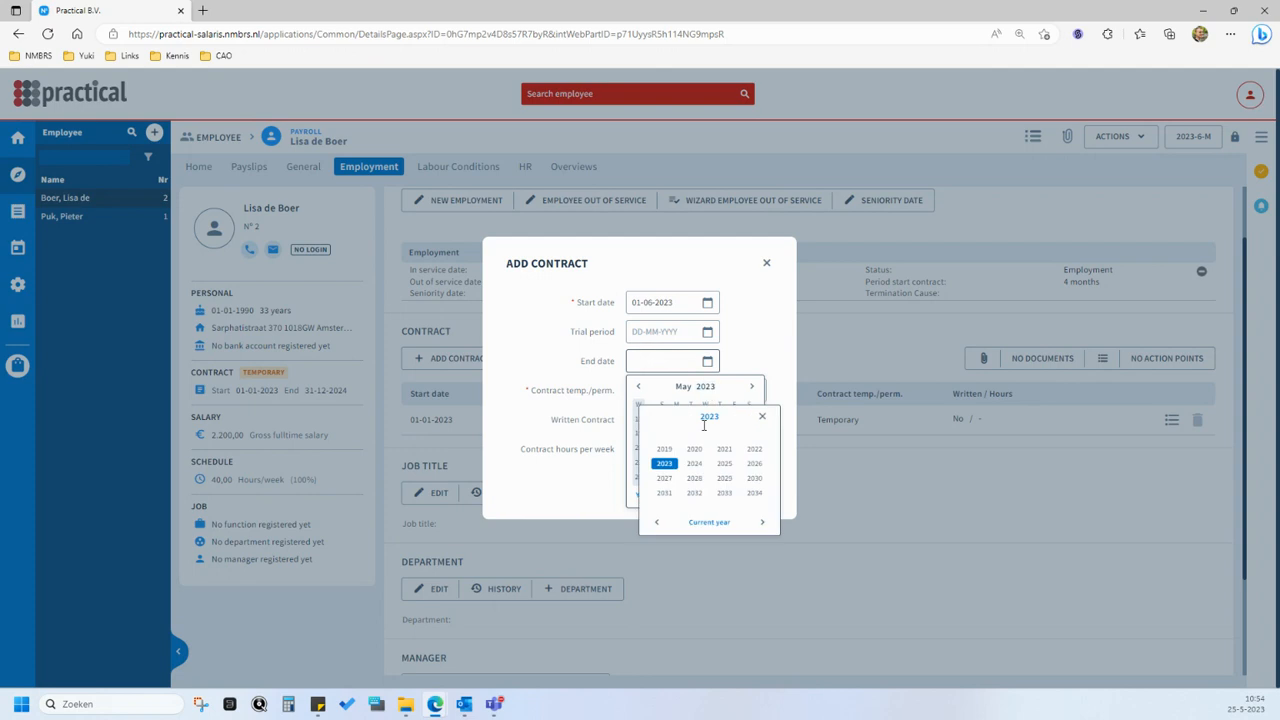
left_click(724, 463)
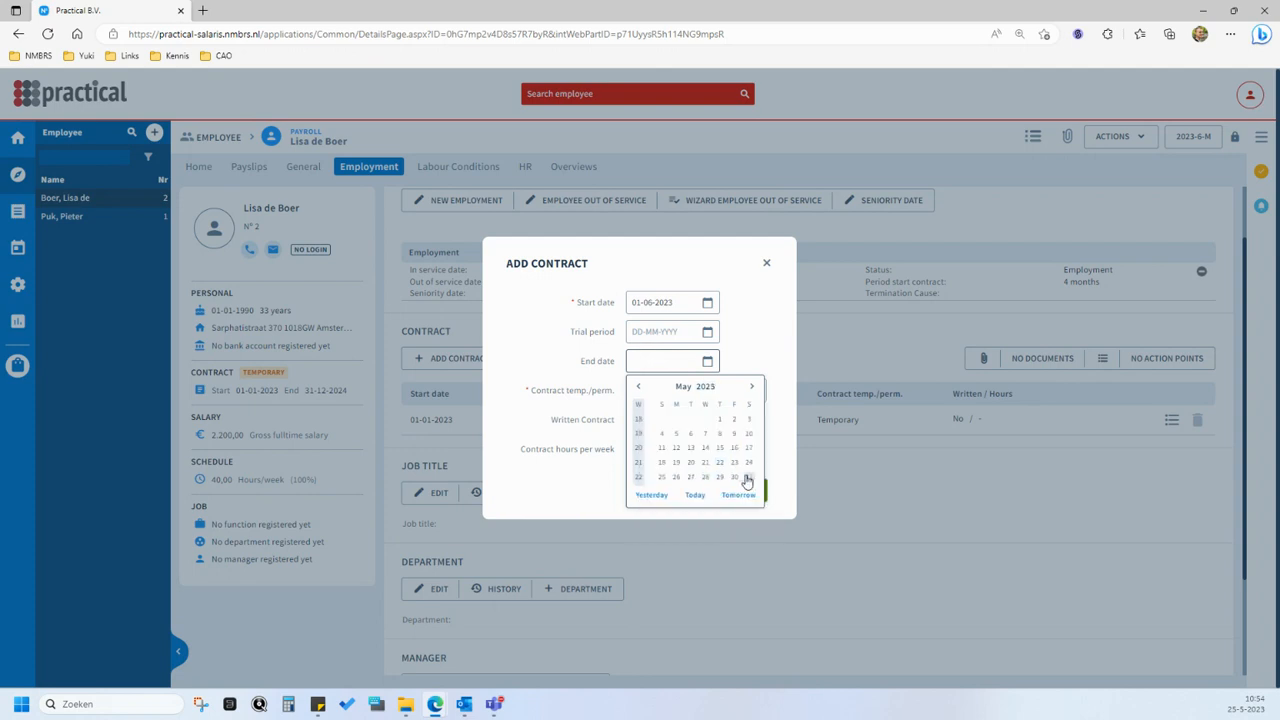
left_click(747, 481)
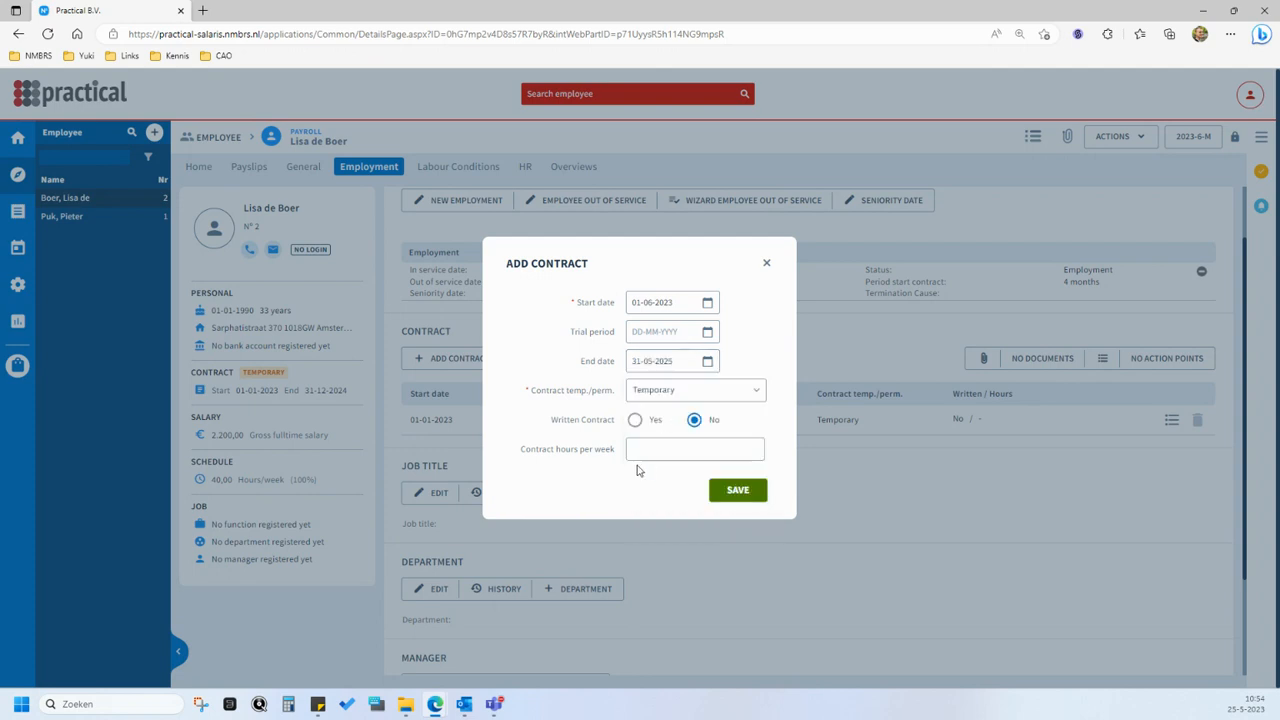
left_click(753, 398)
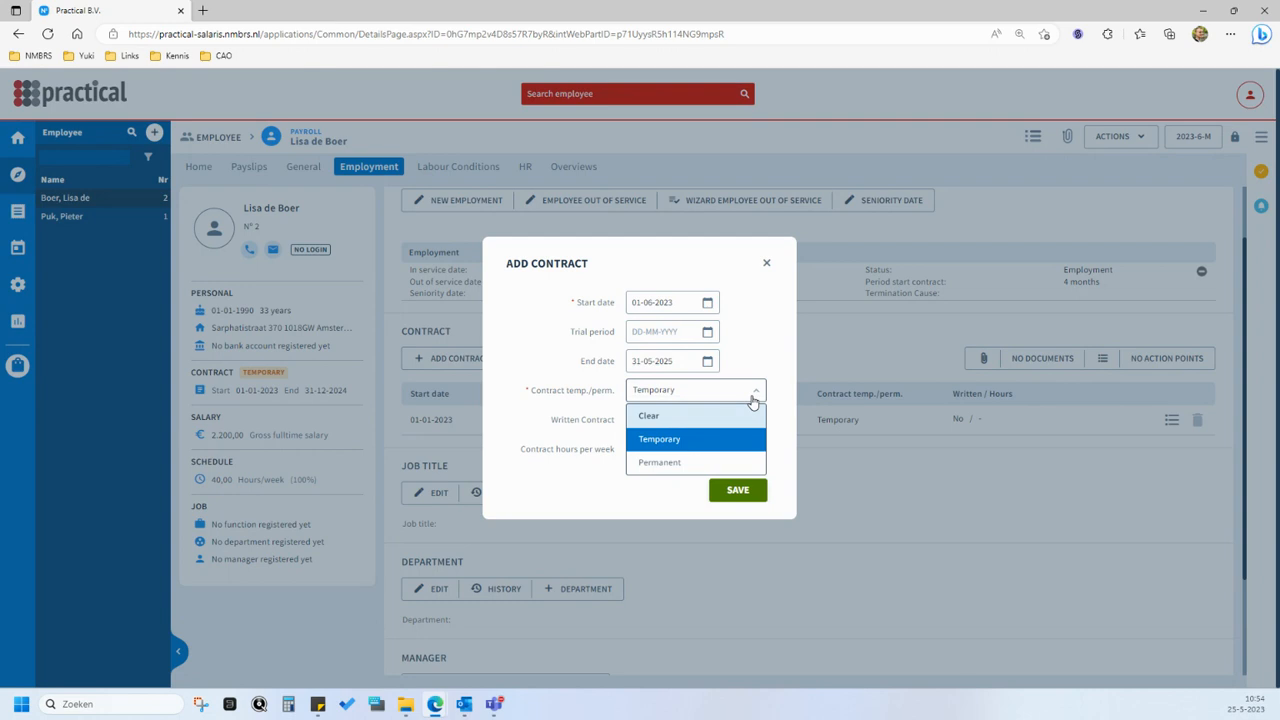
left_click(753, 399)
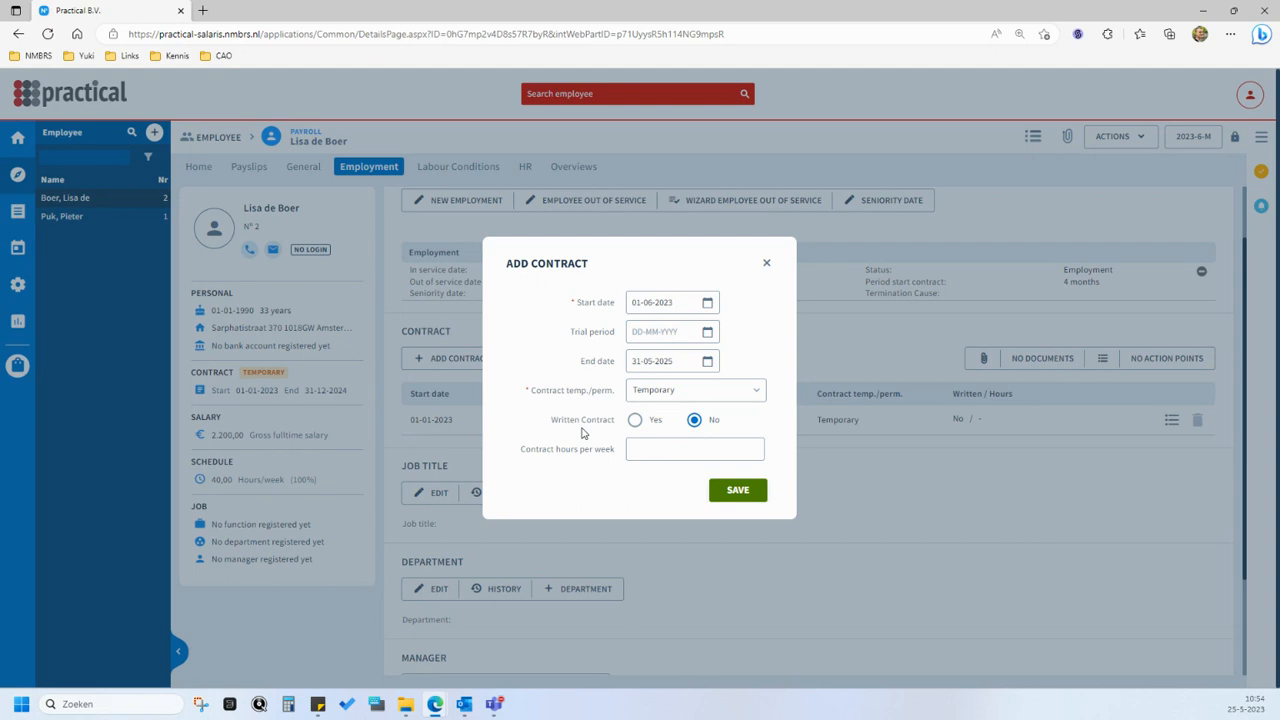
left_click(634, 420)
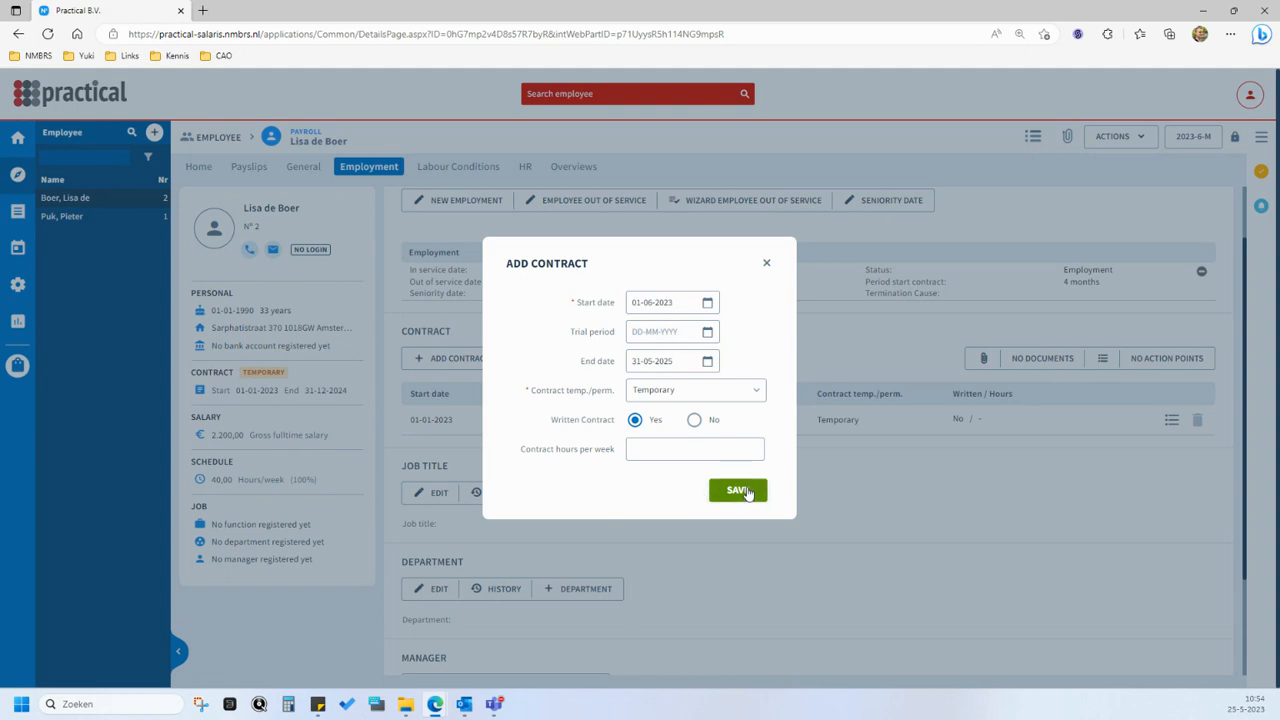
left_click(737, 491)
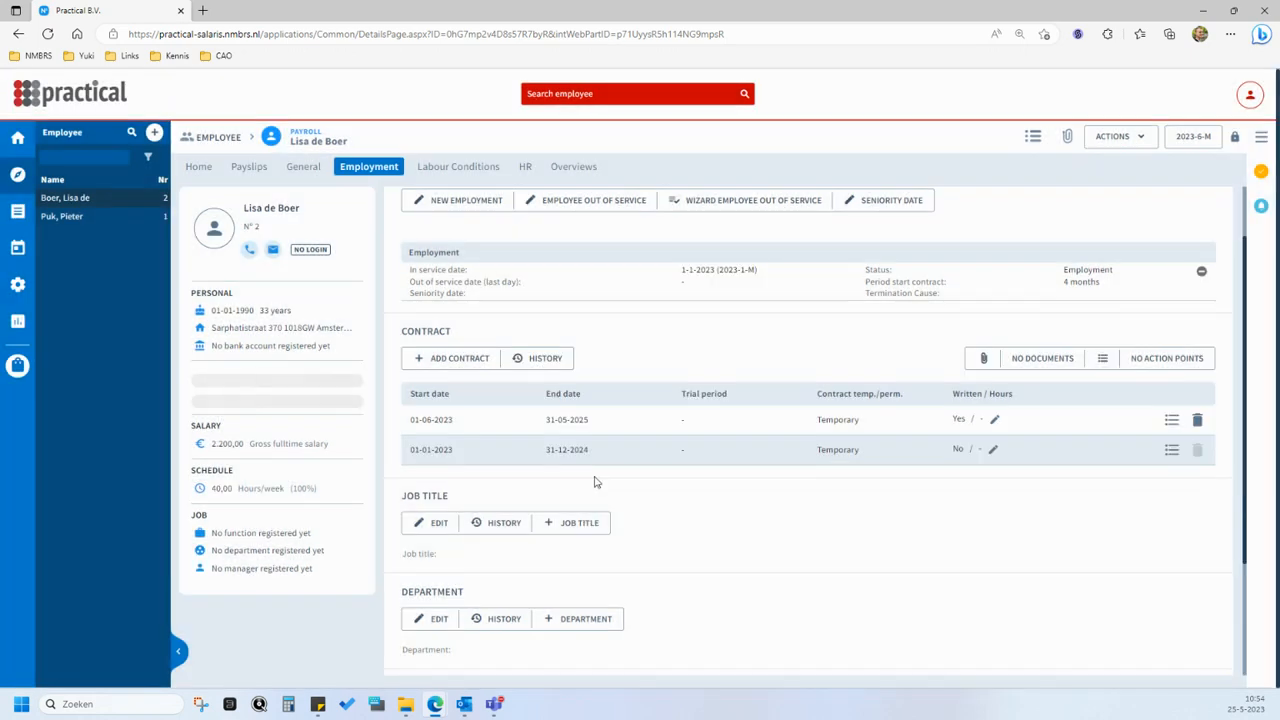
- Go back to the employee's home overview, examine the editable personal information fields, and close the form without changes
left_click(199, 168)
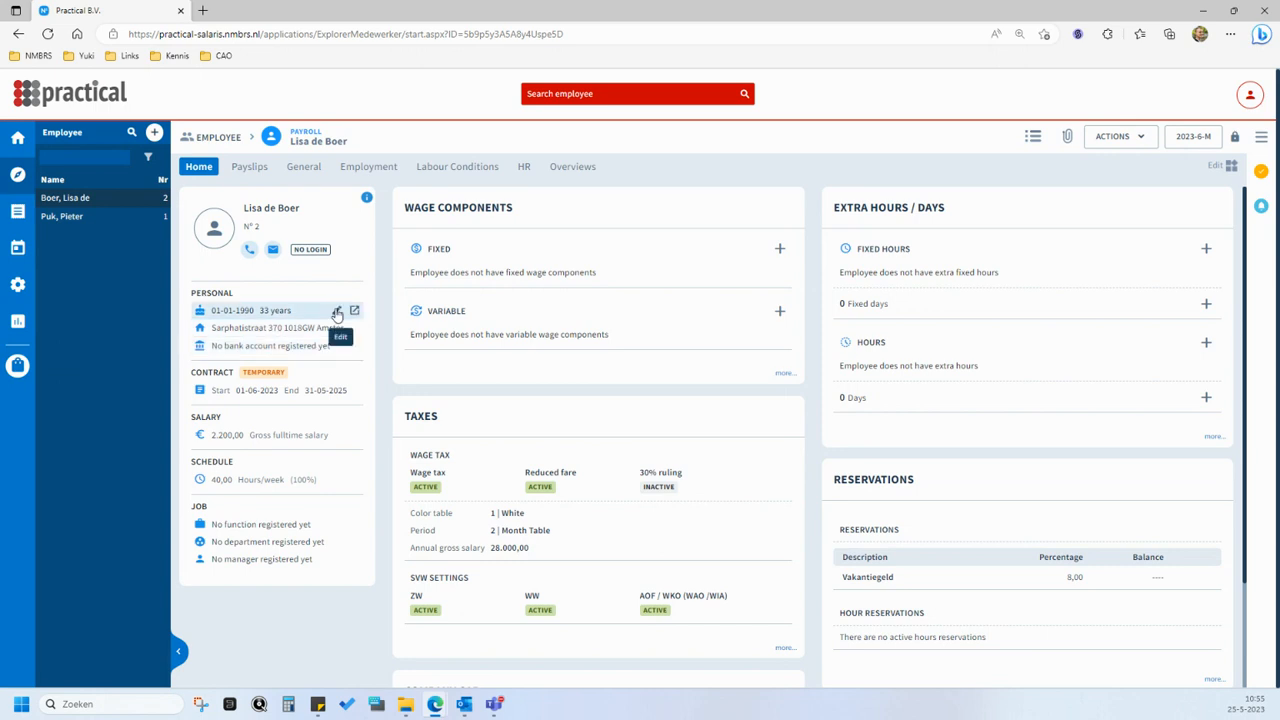
left_click(337, 312)
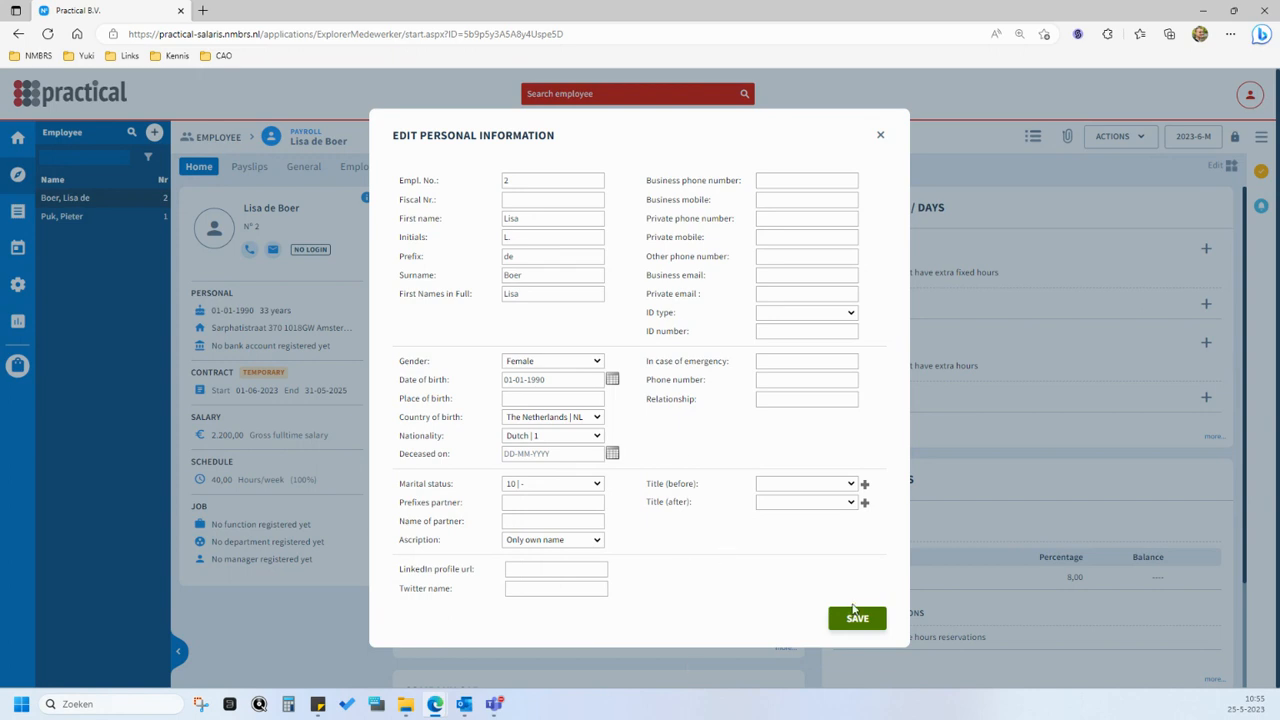
left_click(881, 136)
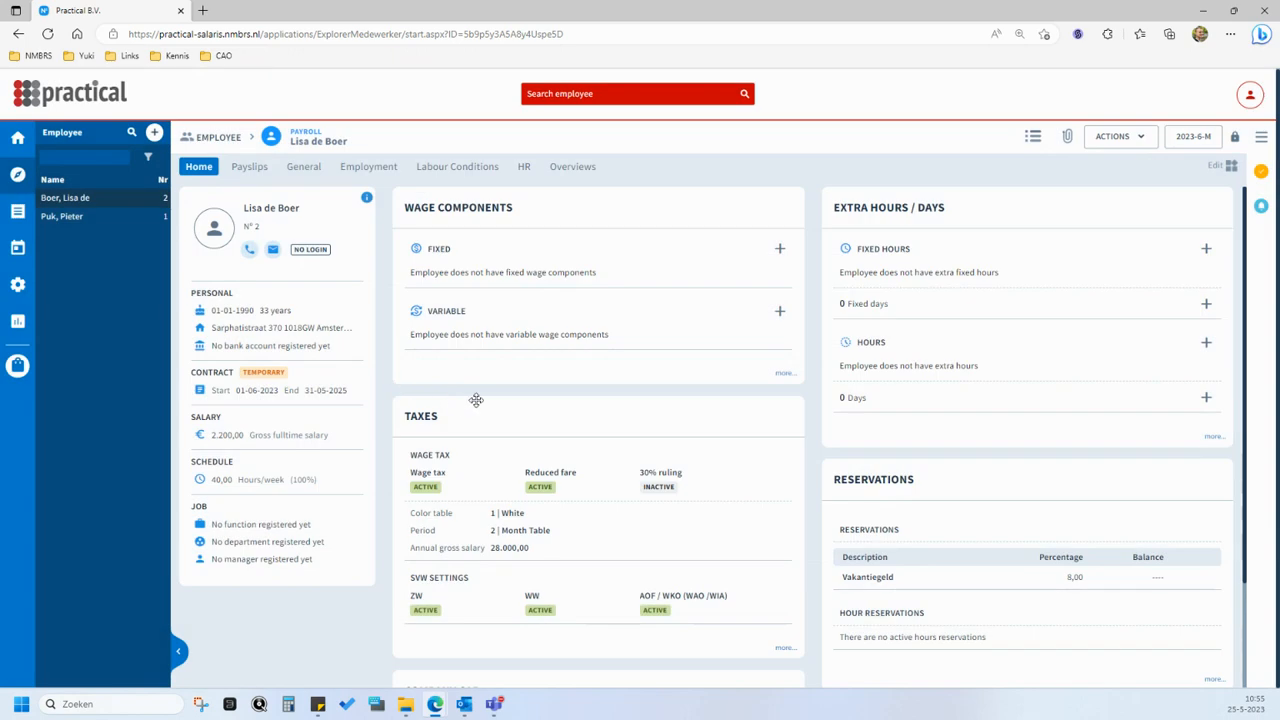
- Open the employee's personal info page, view the new address form, and close it without saving
mouse_move(354, 331)
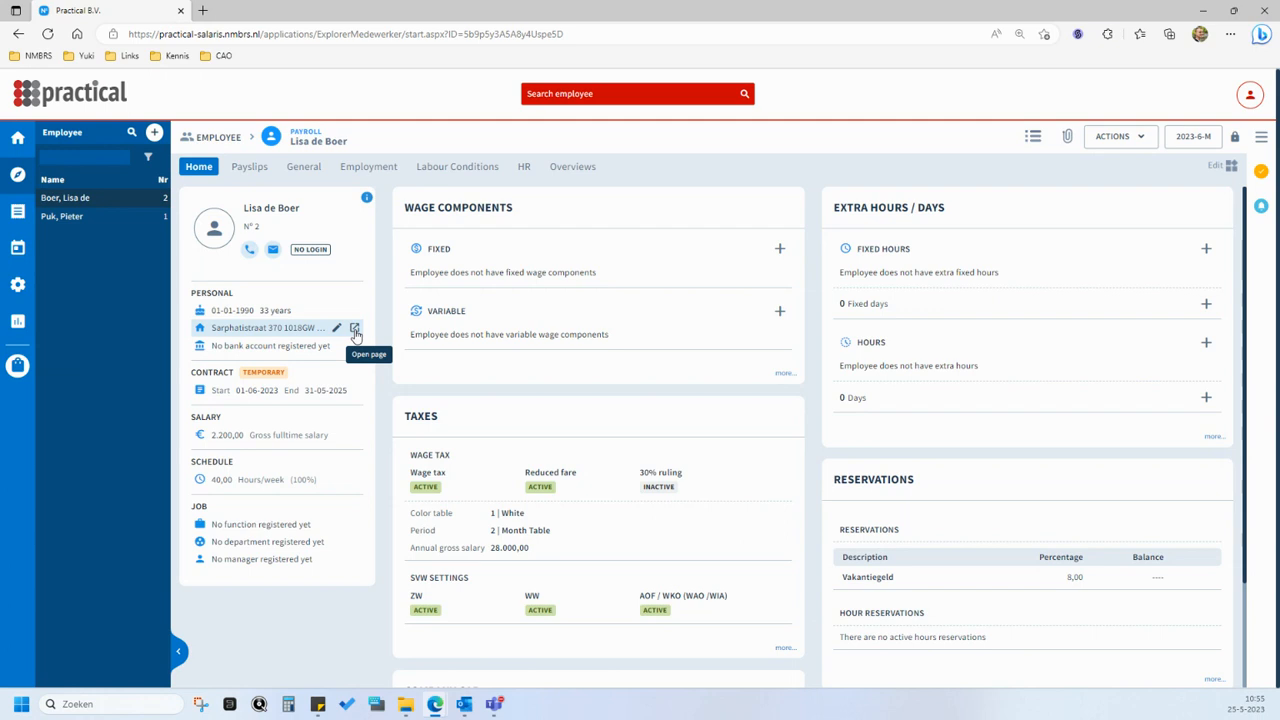
left_click(354, 331)
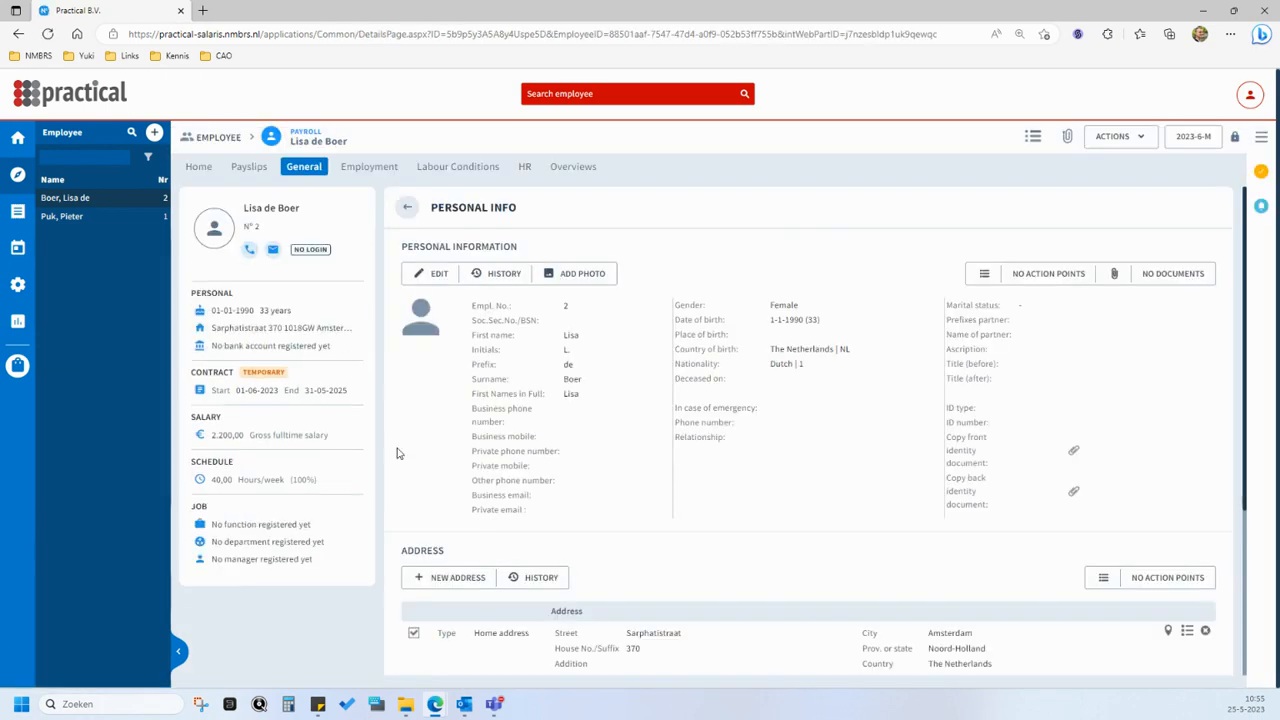
scroll(396, 453, "down", 3)
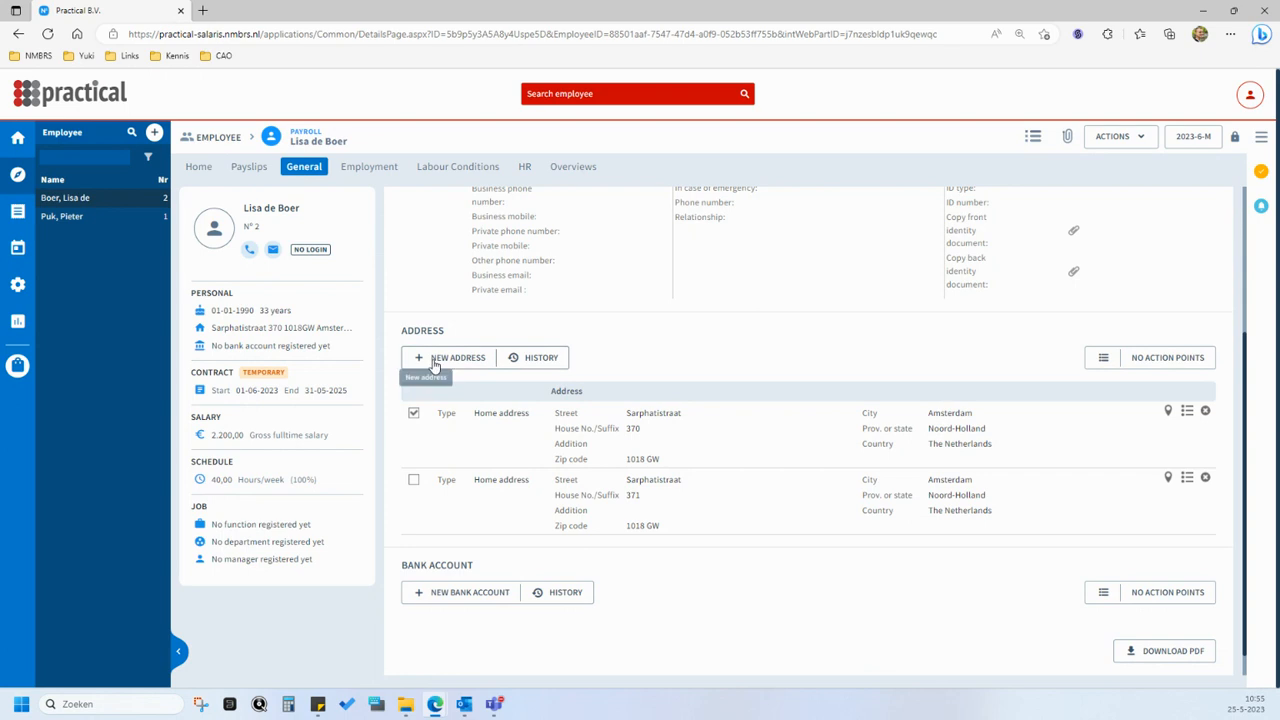
left_click(434, 366)
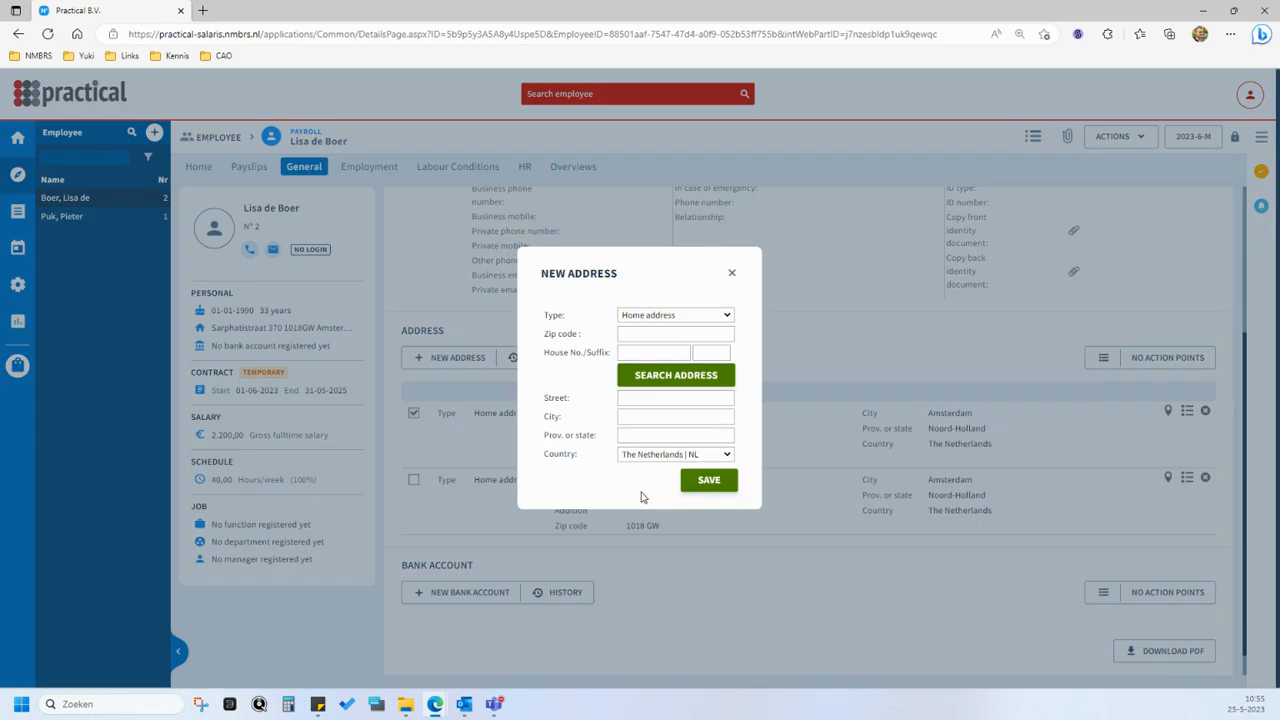
left_click(730, 276)
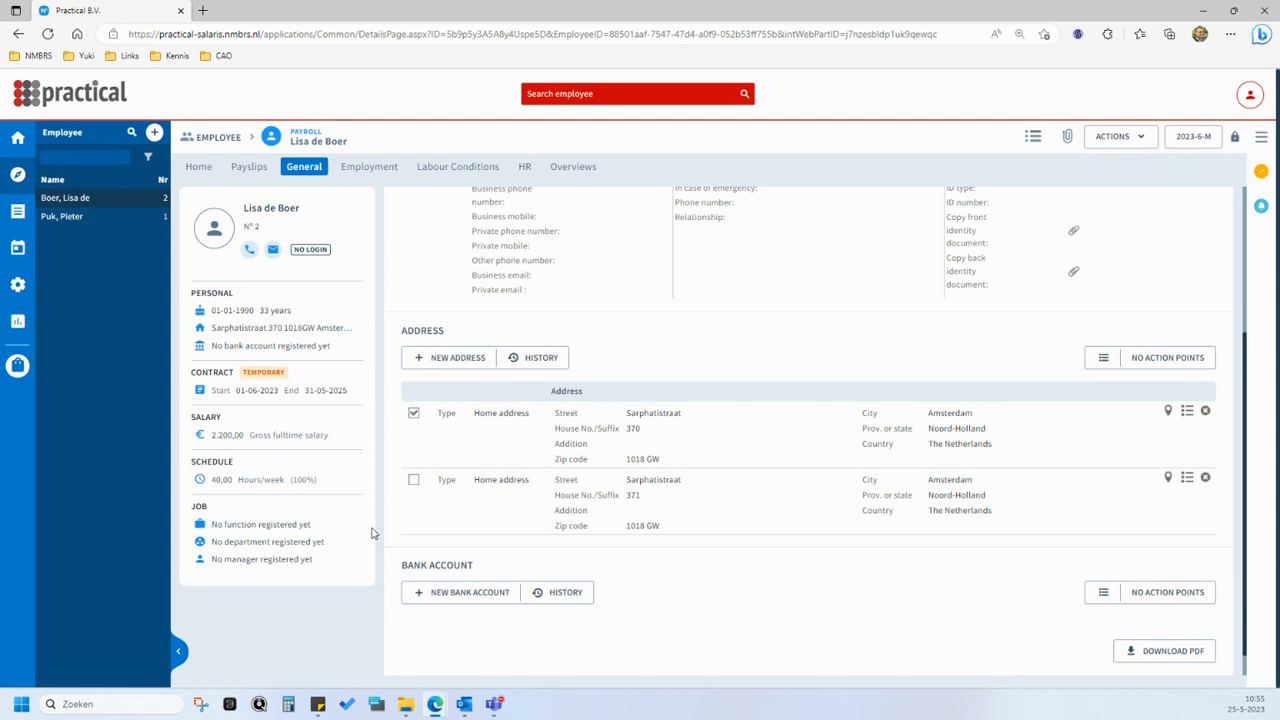
- View the employee's new bank account form, close it without saving, and return to the home overview
scroll(380, 545, "down", 1)
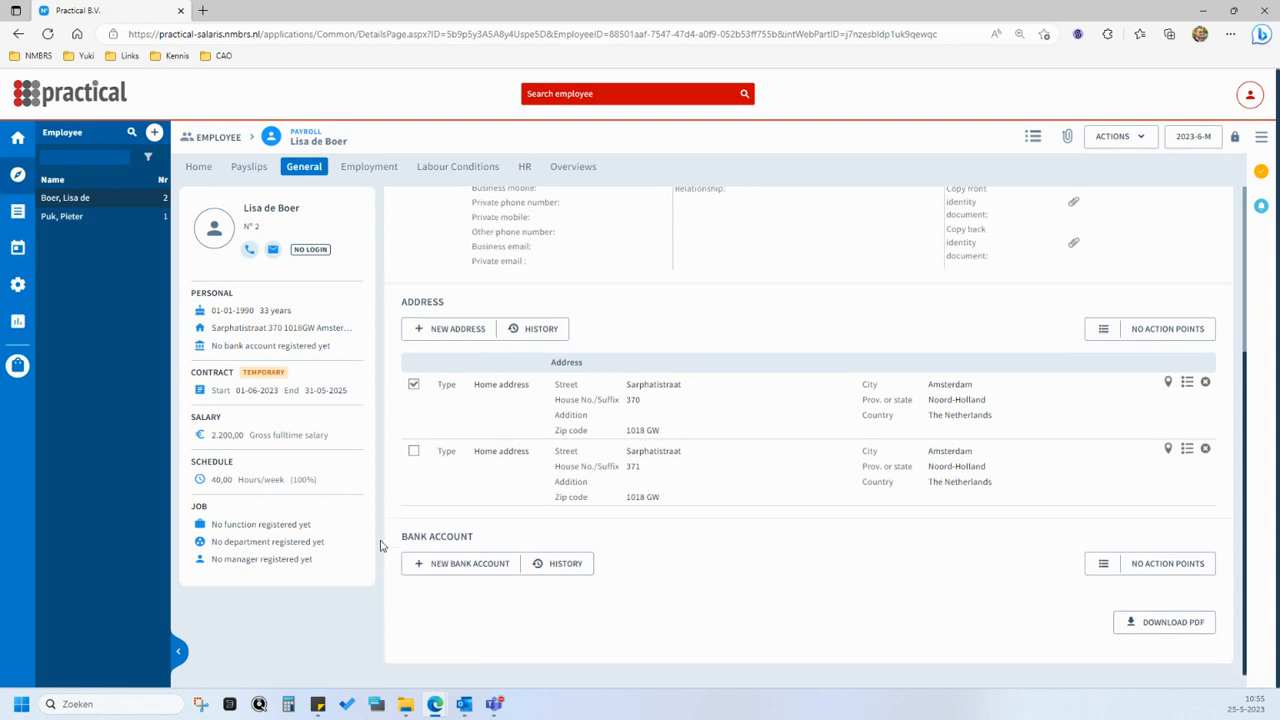
left_click(502, 573)
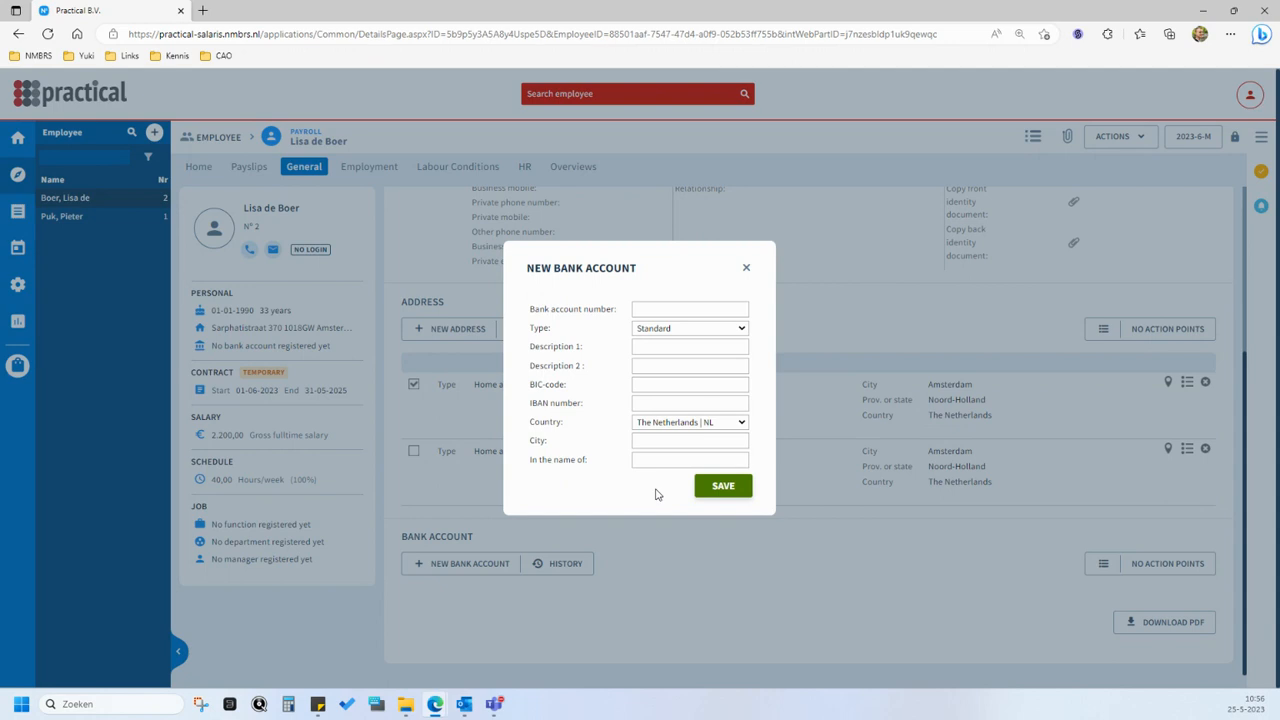
left_click(747, 270)
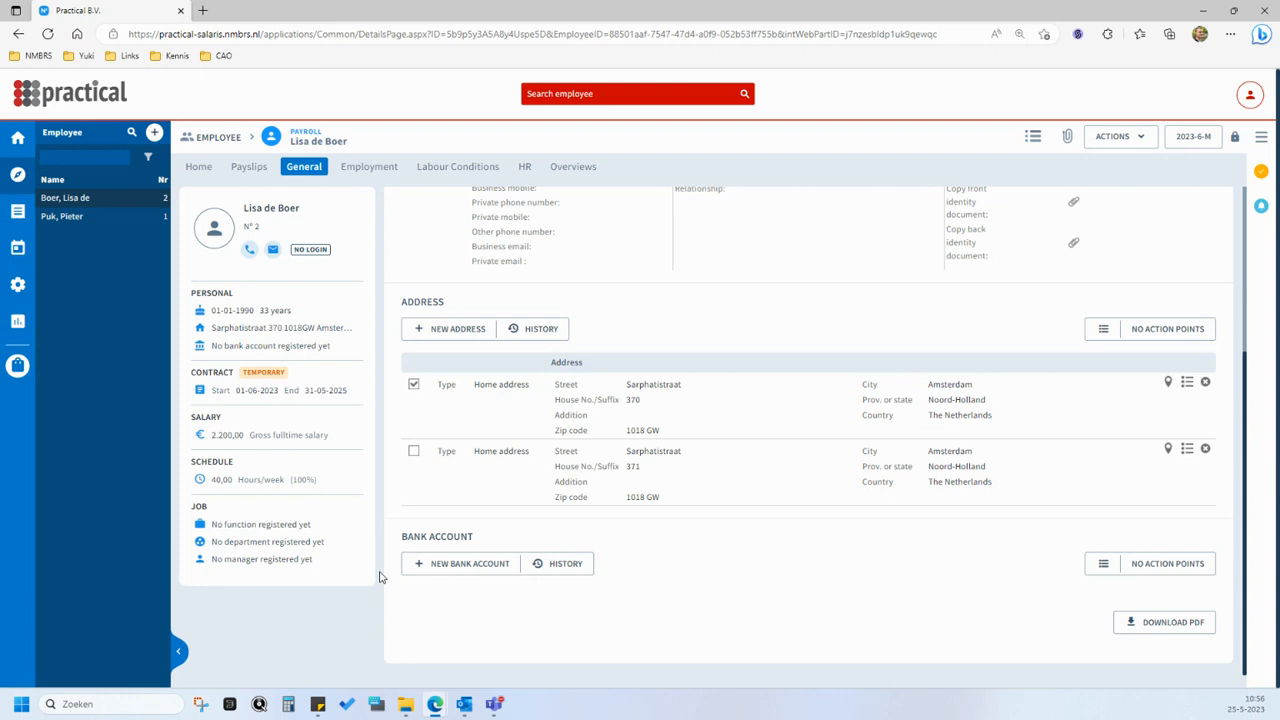
left_click(203, 168)
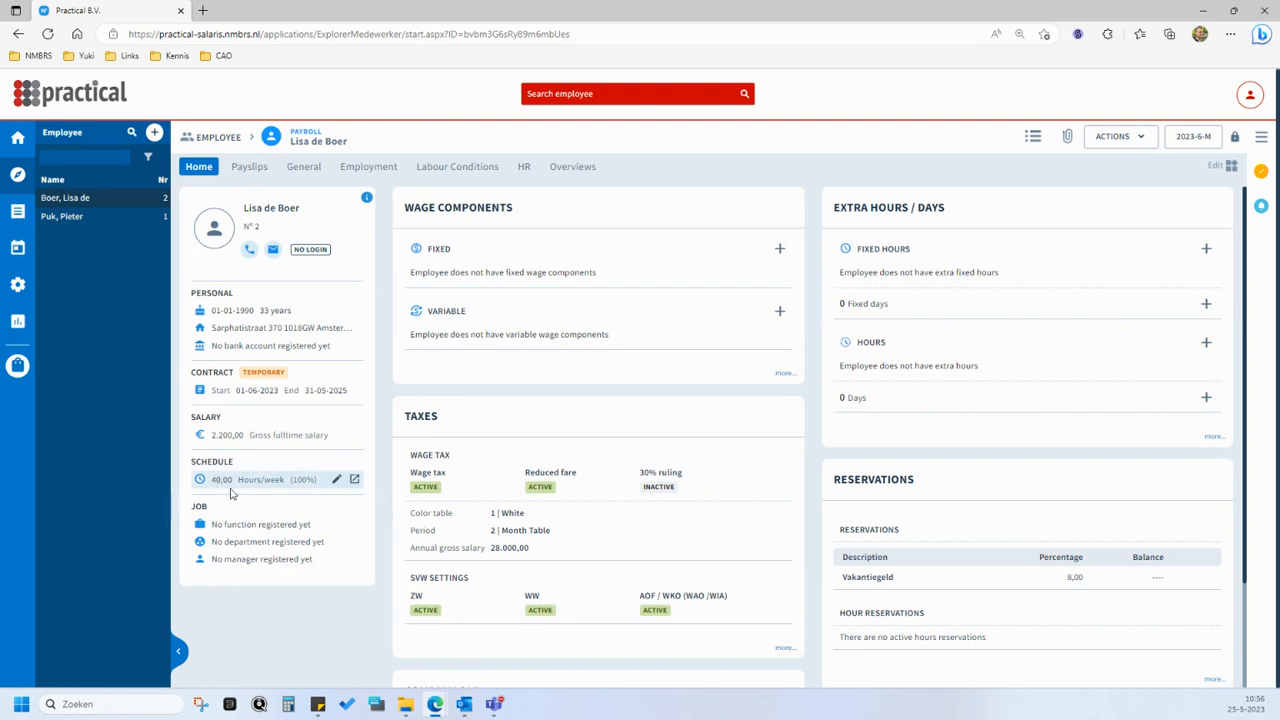
- Set the employee's schedule to 32,00 hours per week from 01-06-2023 and save it
mouse_move(348, 481)
left_click(337, 481)
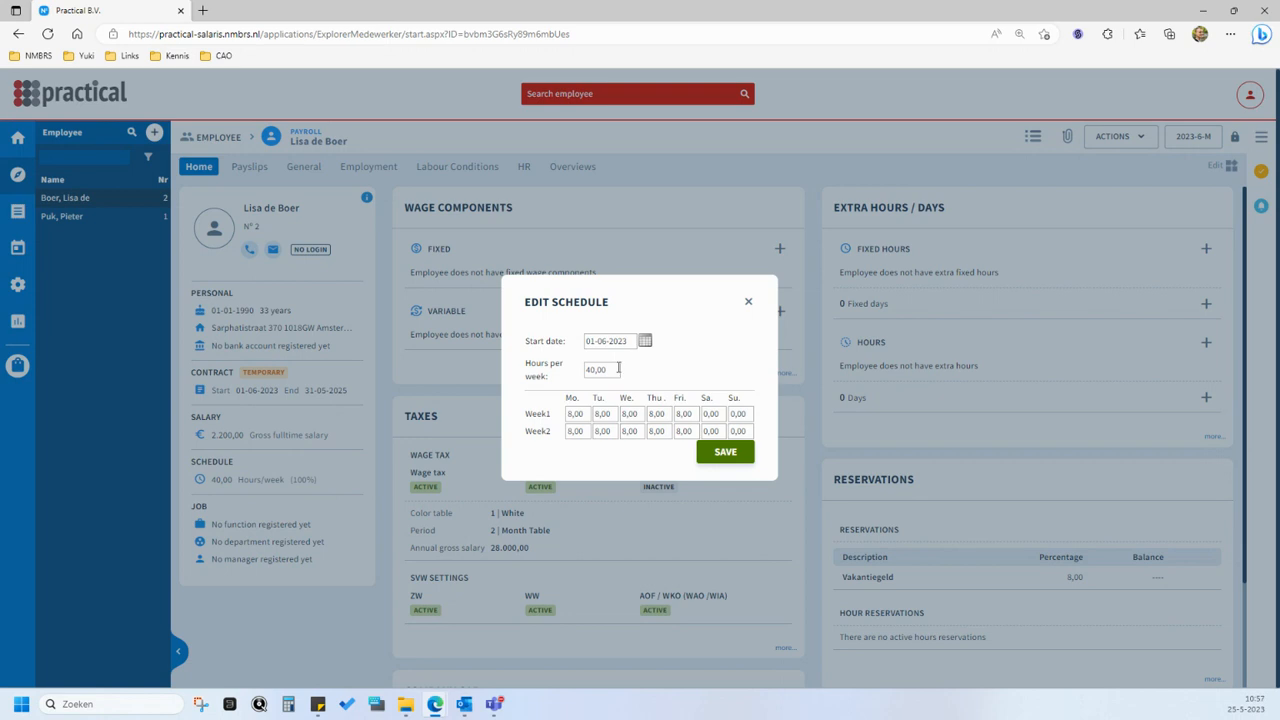
double_click(612, 368)
type("32")
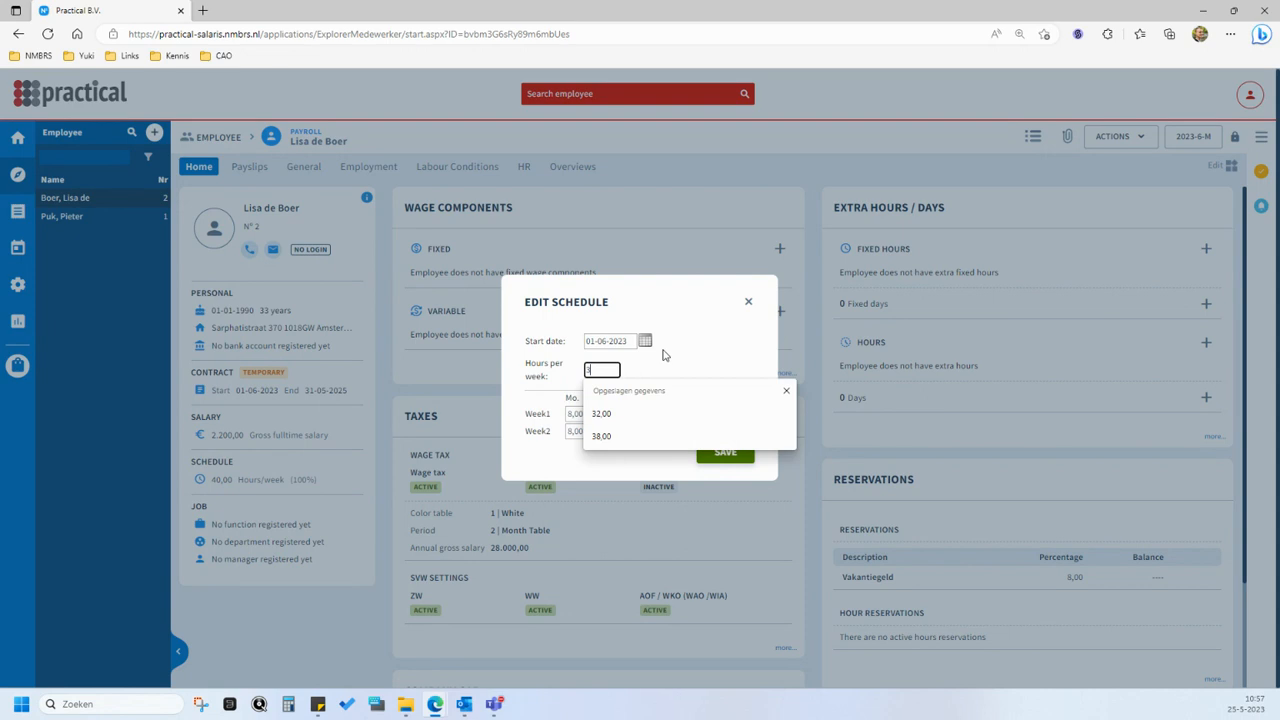
left_click(665, 355)
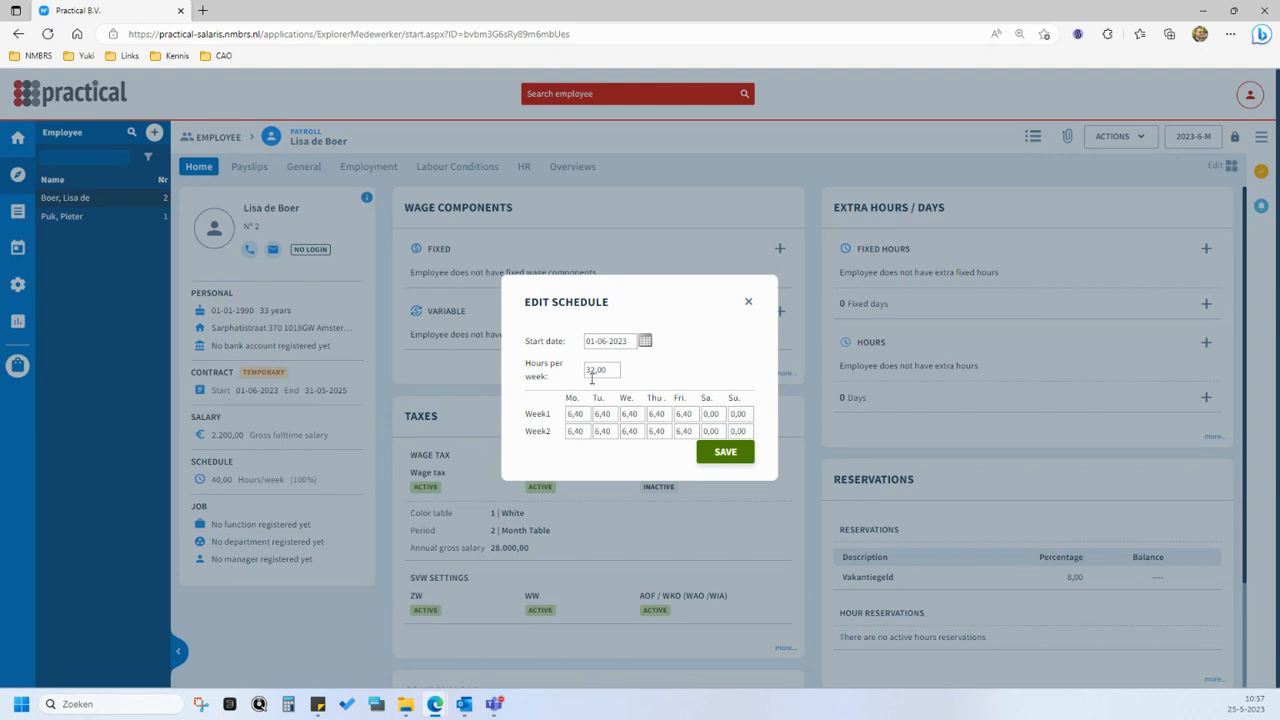
left_click(724, 452)
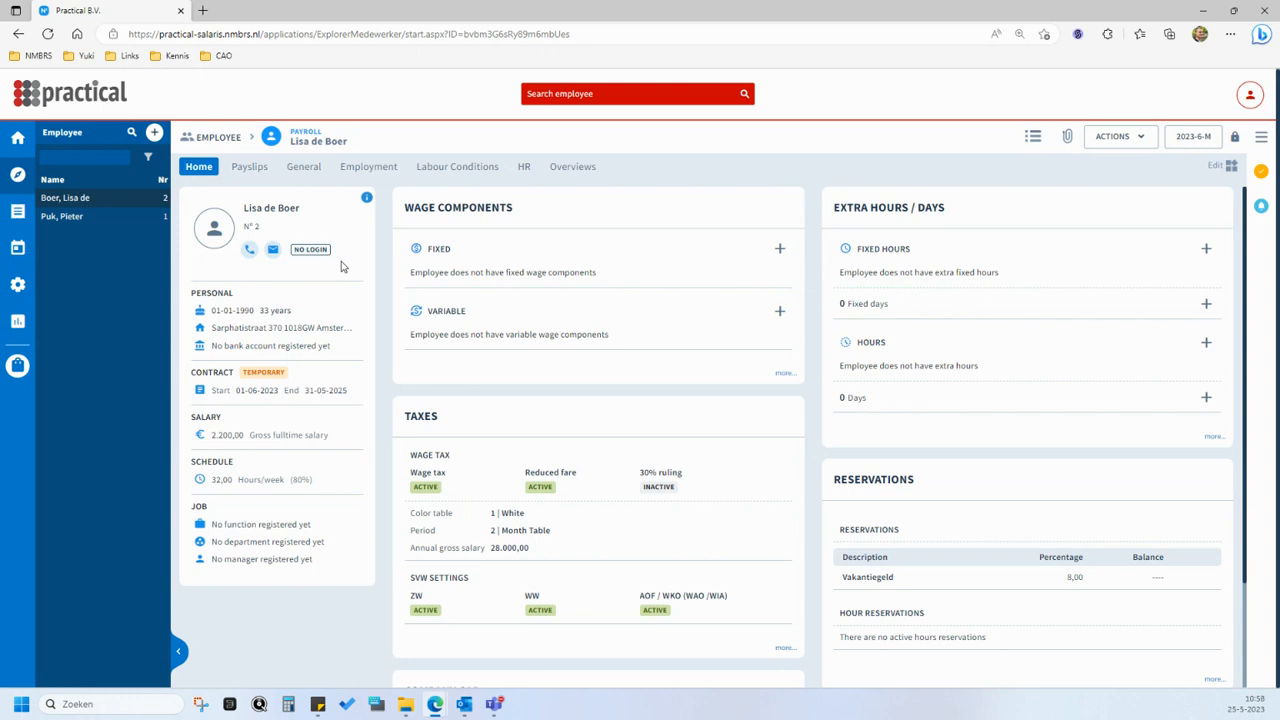
- Start an employee login by entering the employee's e-mail address and setting the language to EN
mouse_move(353, 255)
left_click(353, 253)
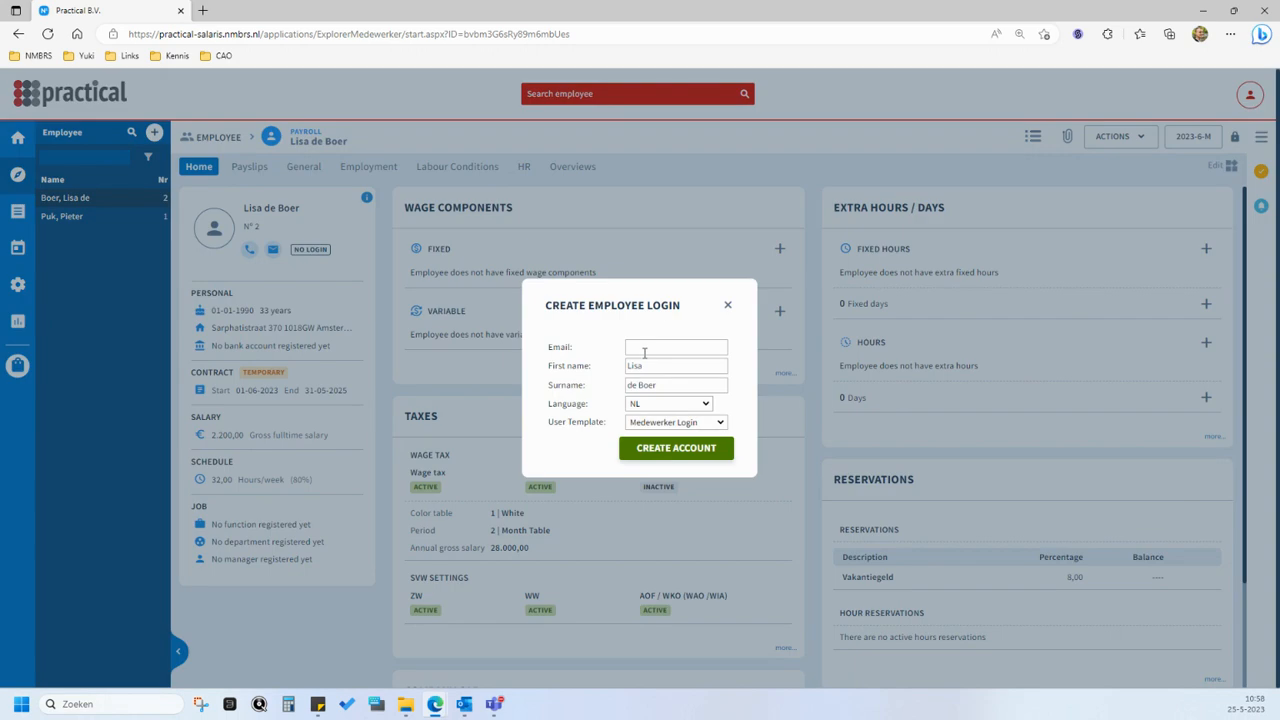
left_click(644, 352)
key("ctrl+v")
left_click(557, 365)
left_click(692, 404)
left_click(690, 433)
- Compare the login's user templates, choose Payslip Viewer, and create the account with an activation e-mail
left_click(716, 427)
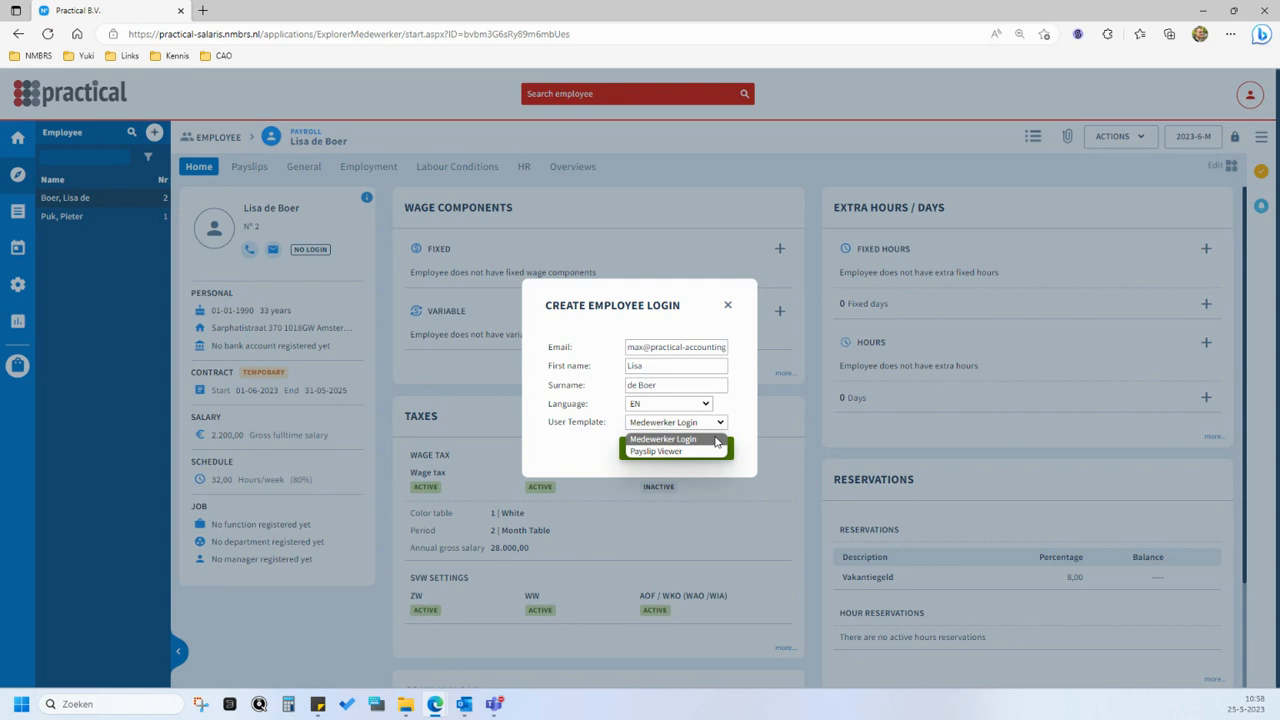
left_click(714, 451)
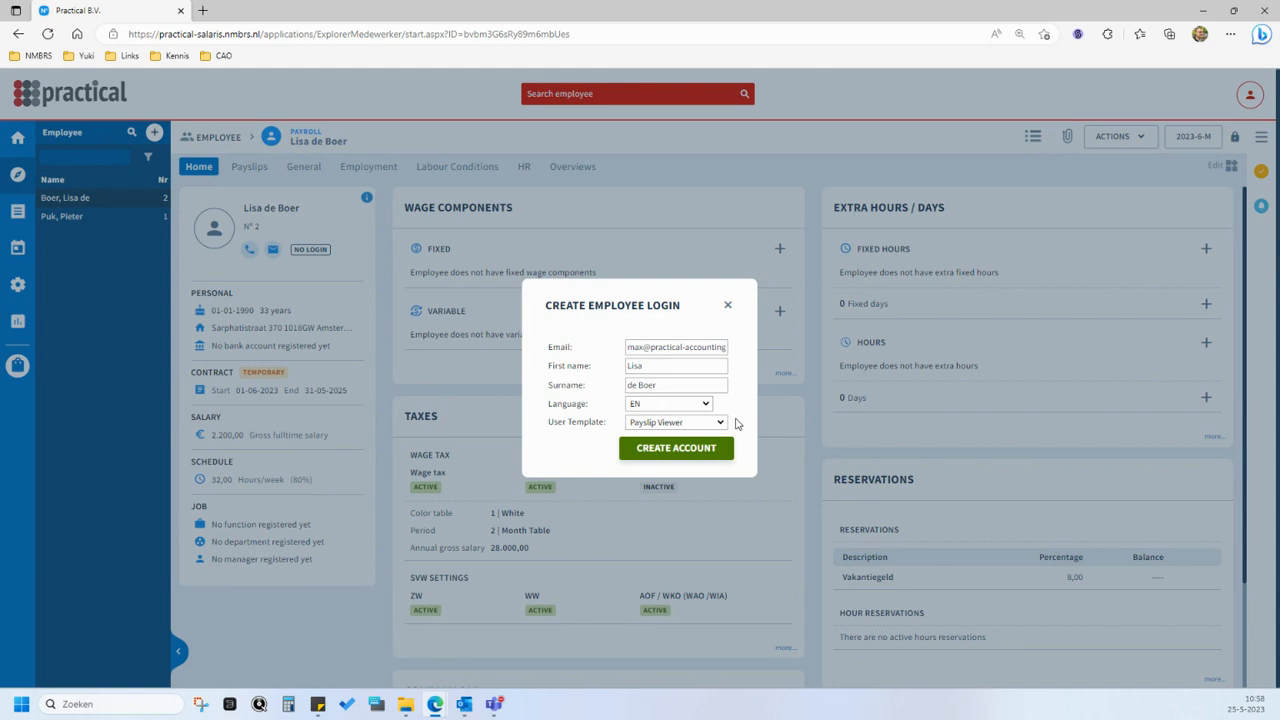
left_click(724, 424)
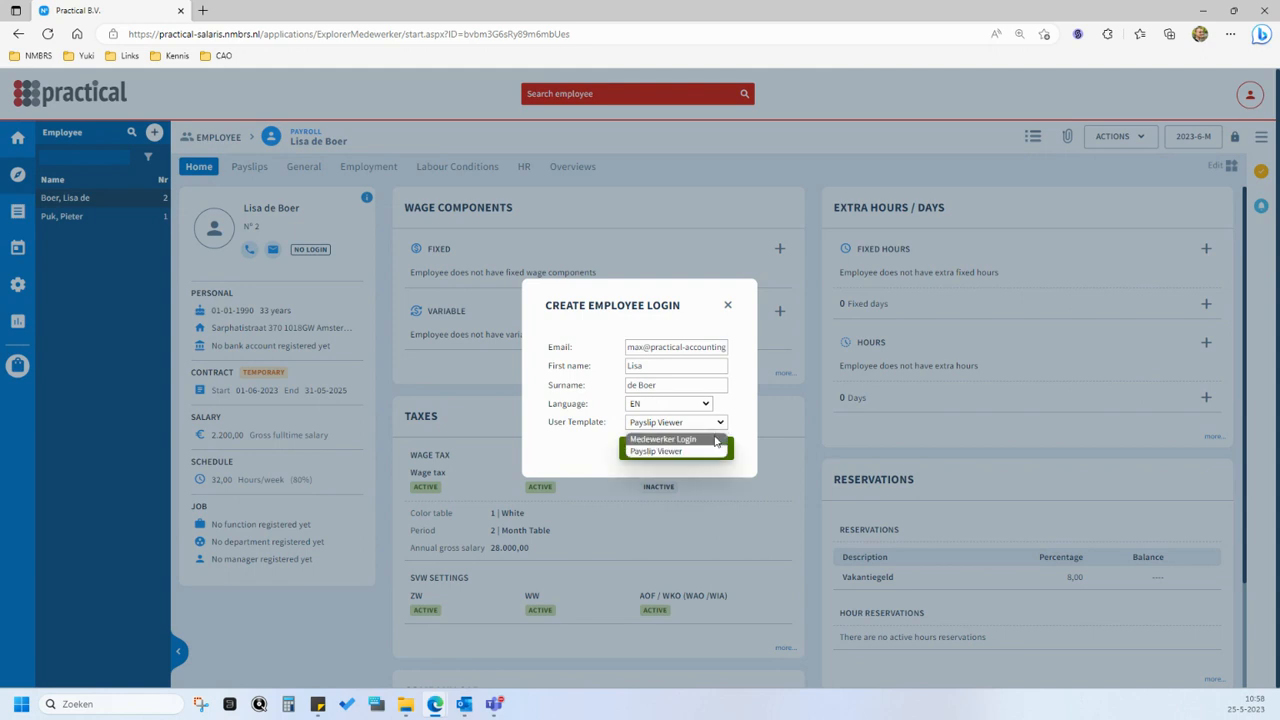
left_click(715, 440)
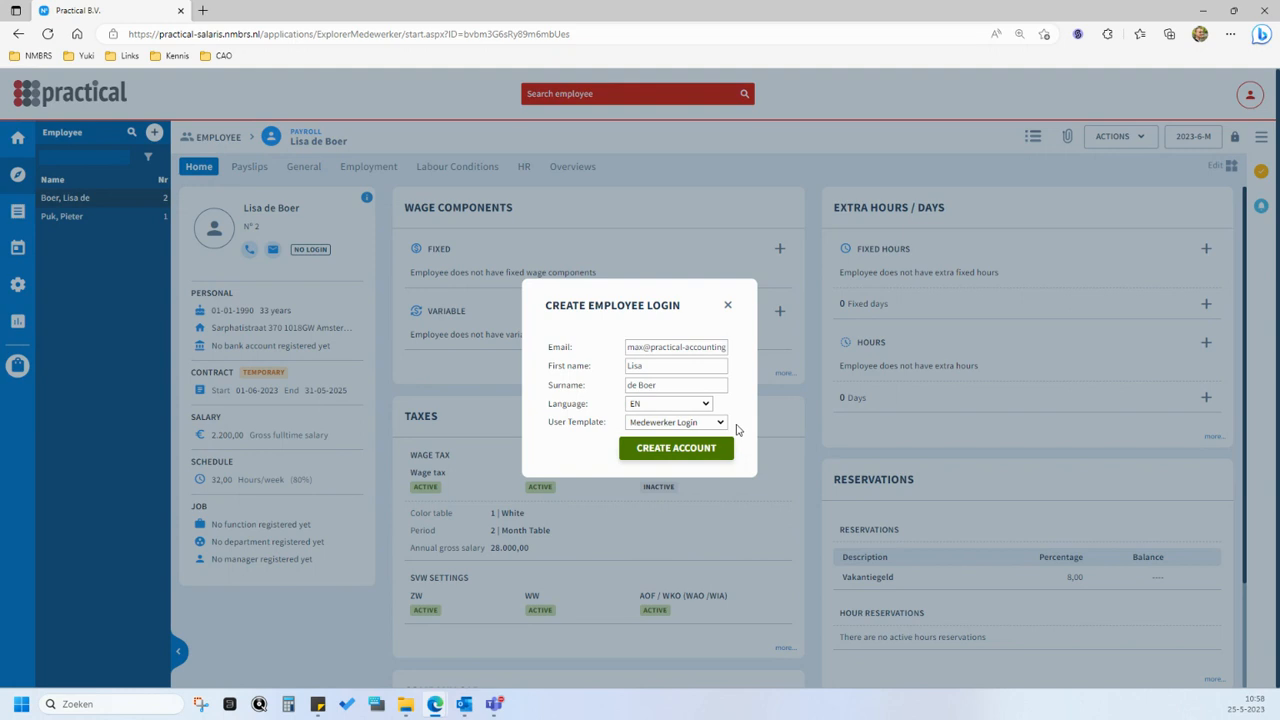
left_click(708, 425)
left_click(711, 451)
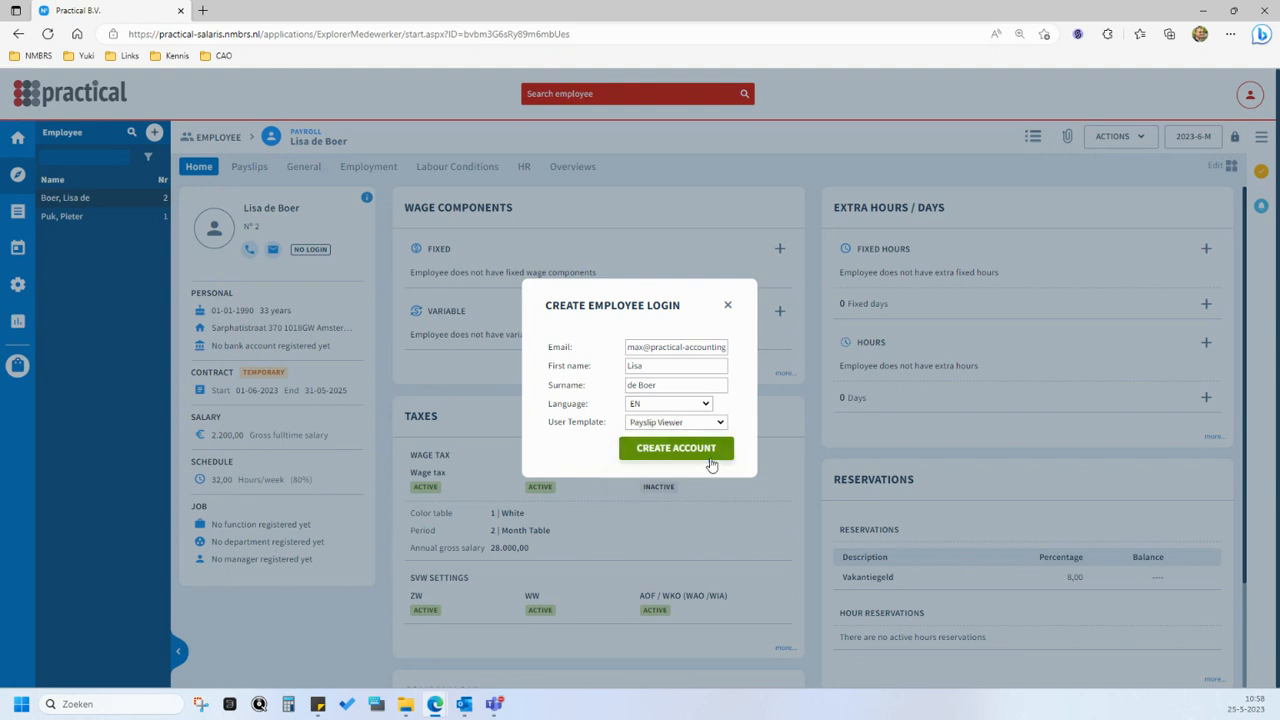
left_click(711, 463)
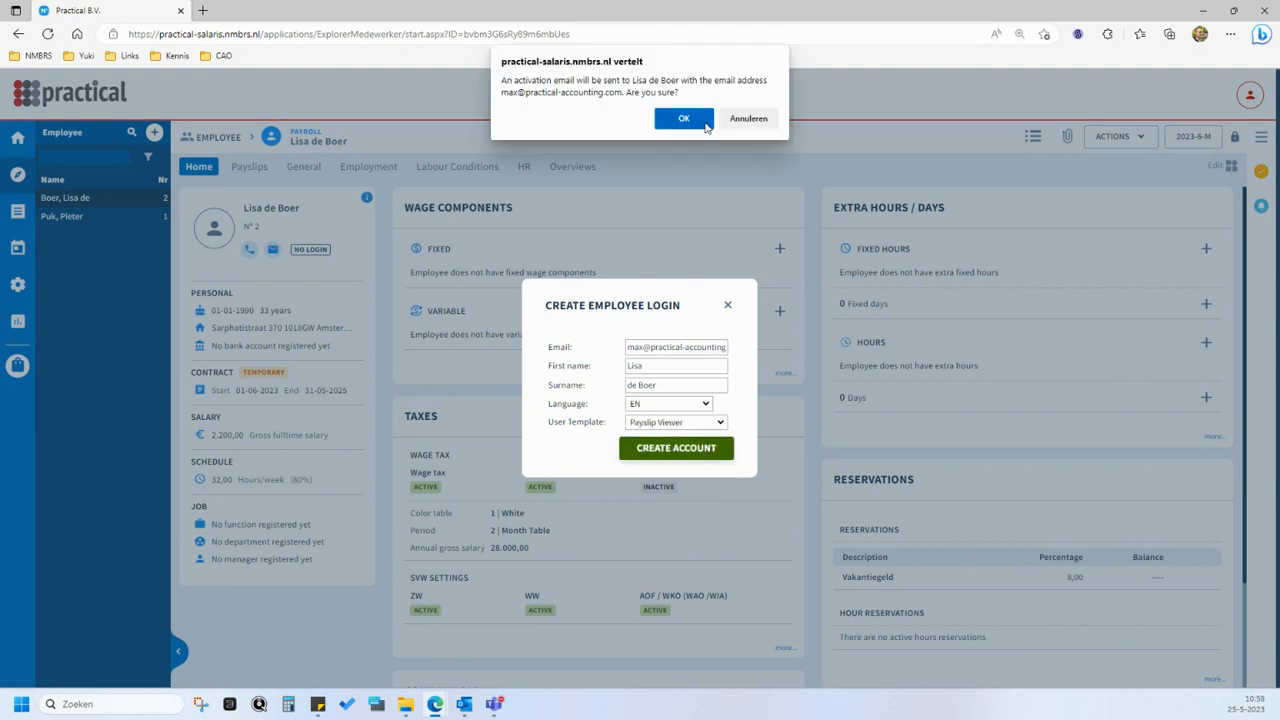
left_click(684, 119)
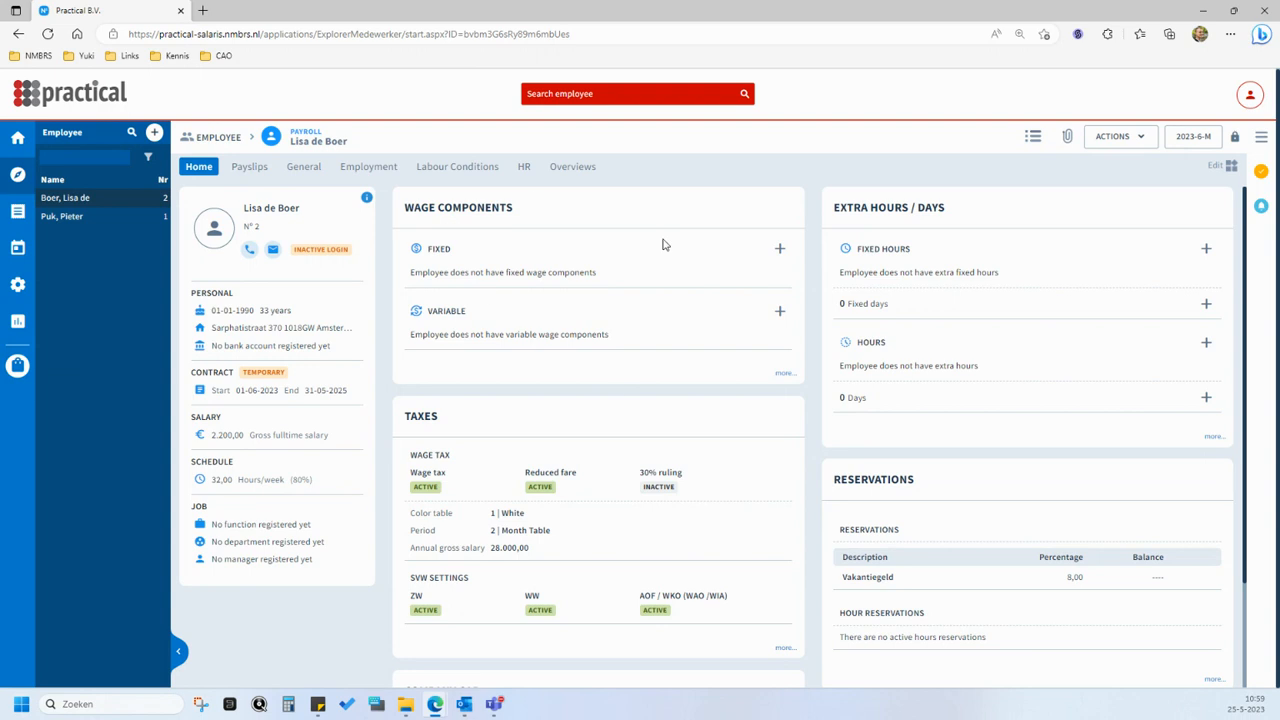
- Start a variable wage component with wage code 5130 | Reiskostenvergoeding (onbelast) and an amount of 40,00
left_click(780, 314)
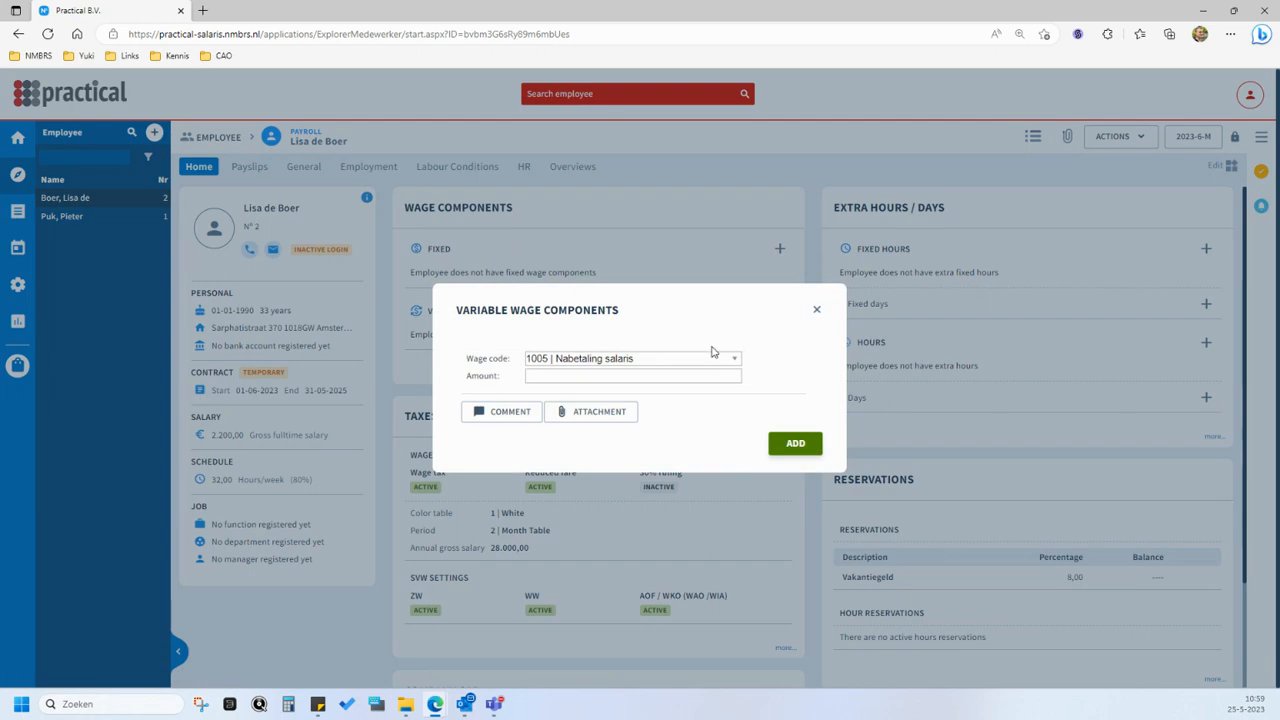
left_click(710, 360)
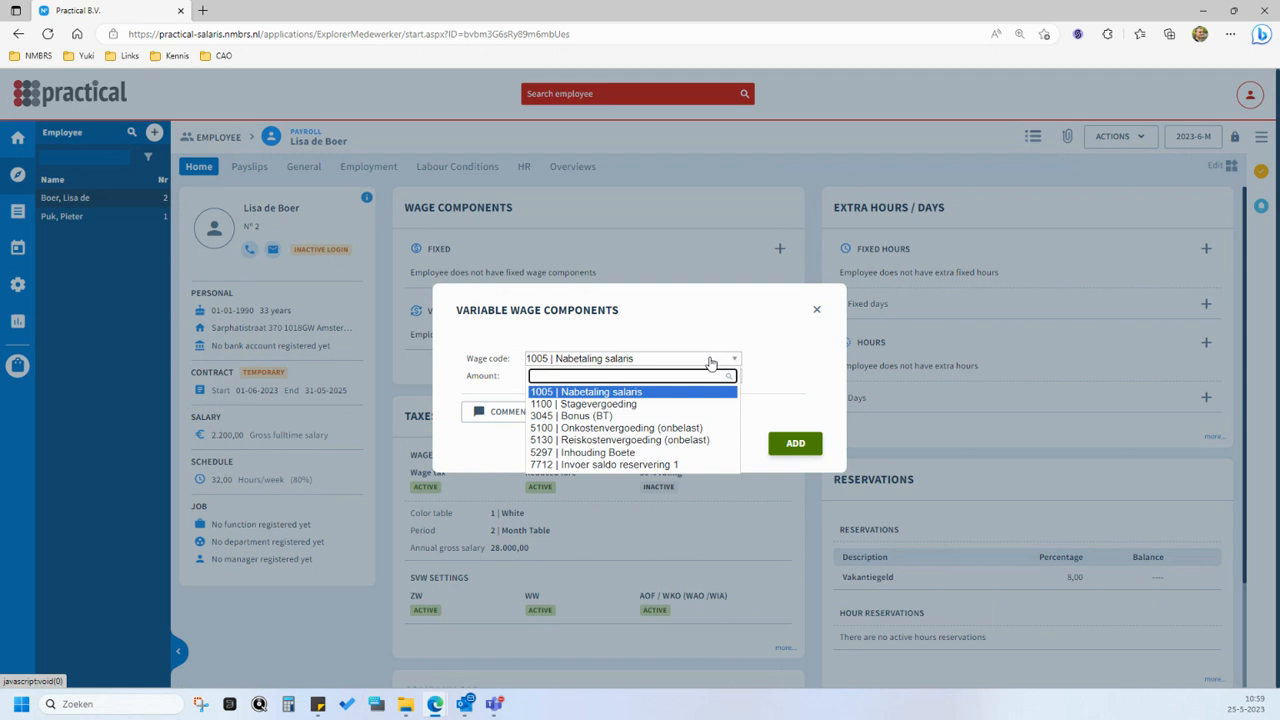
left_click(686, 440)
left_click(686, 375)
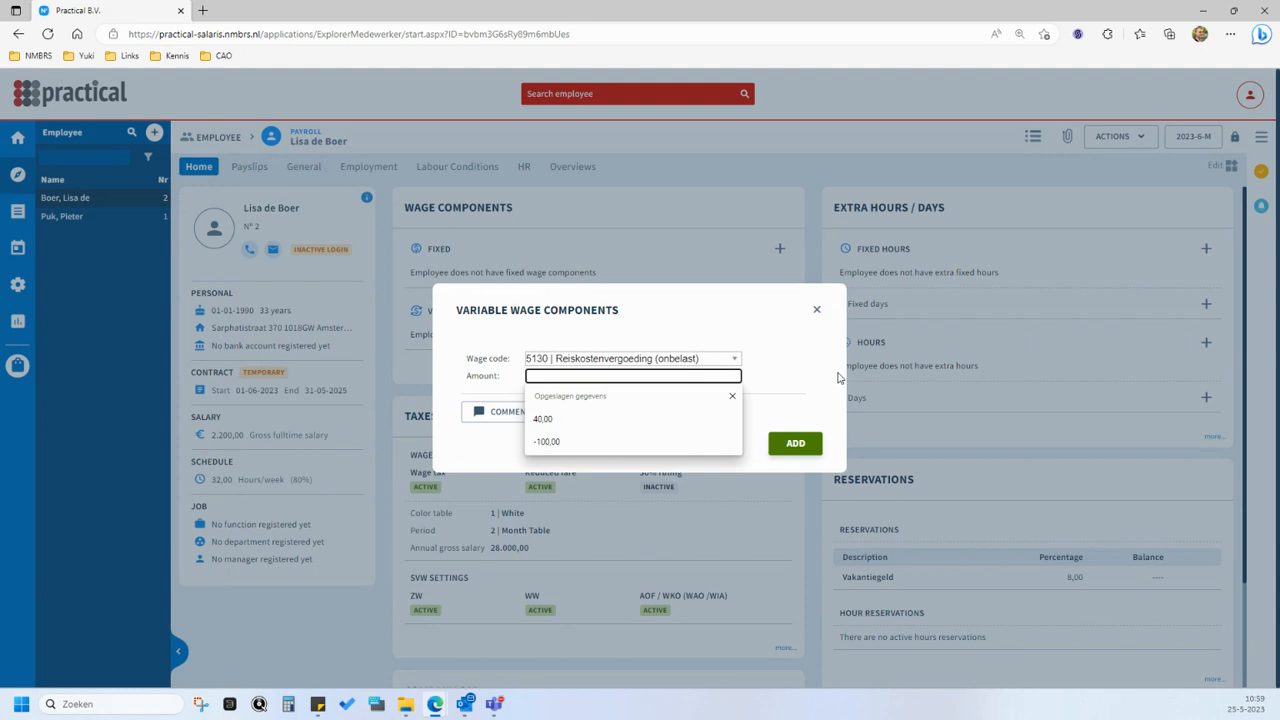
type("40")
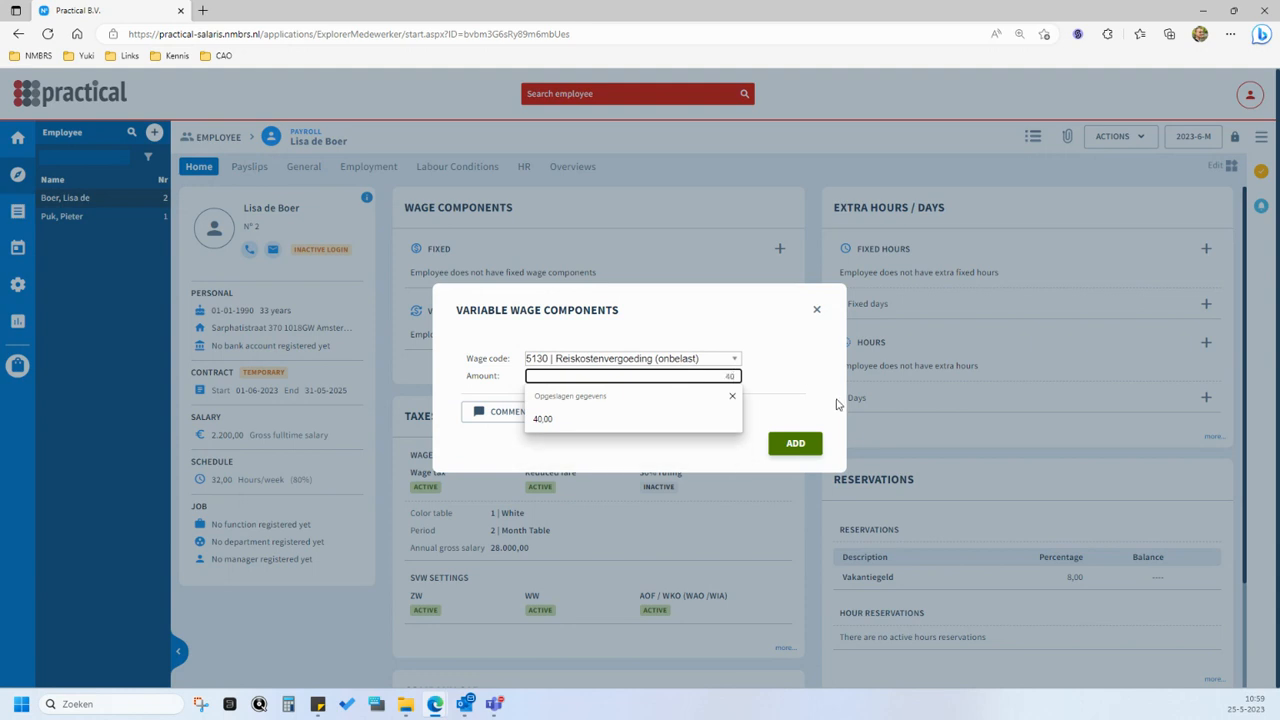
key("Tab")
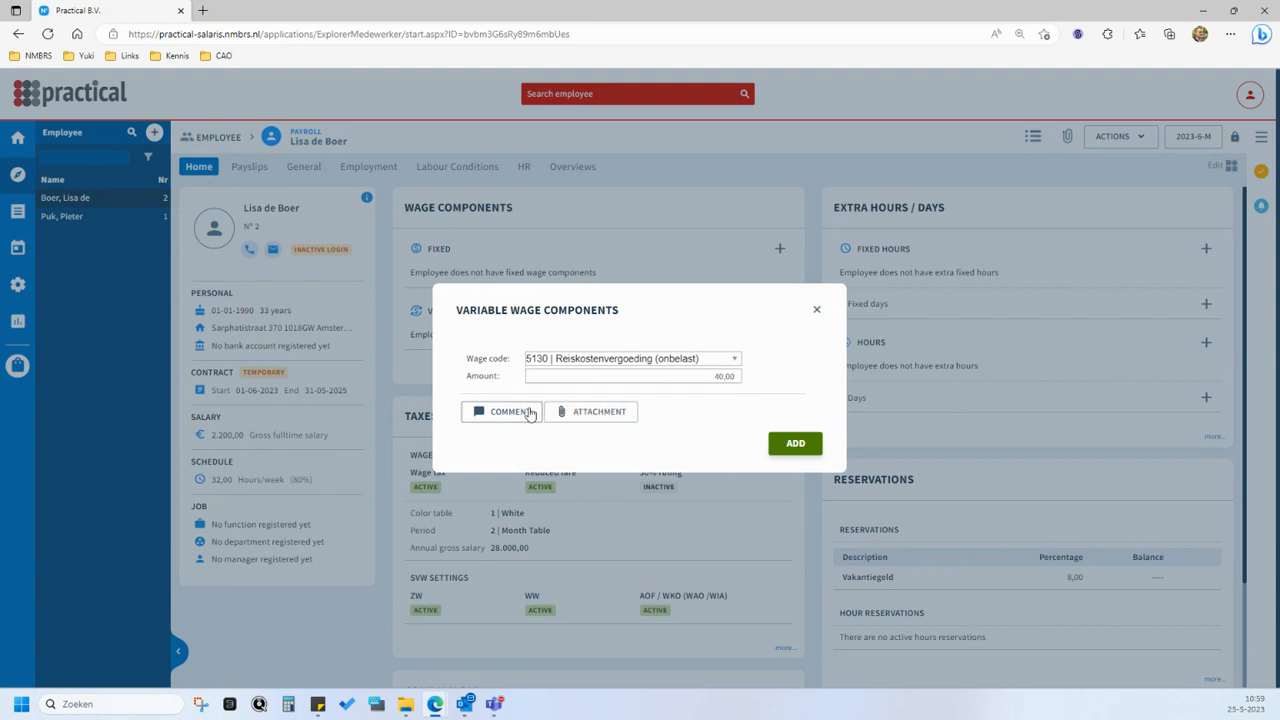
- Give the travel allowance the comment "Travel costs april 2023", show its document upload area, and add the component without a file
left_click(531, 414)
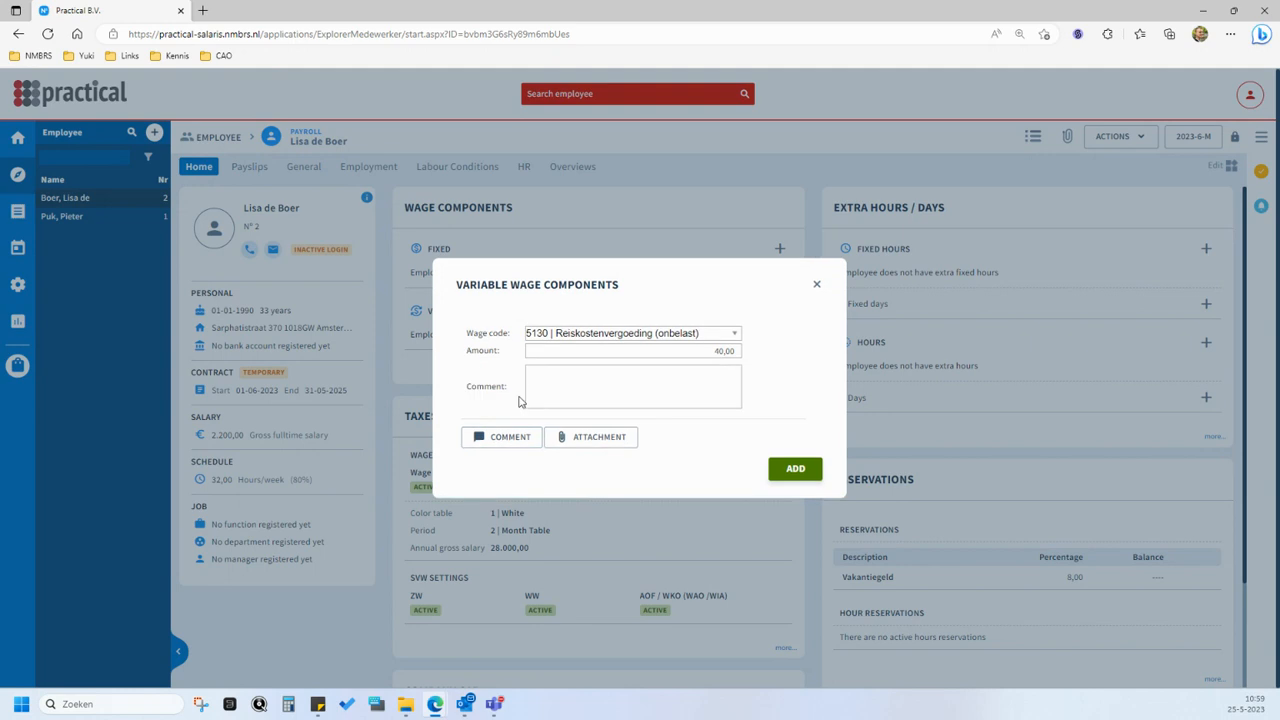
type("Travel costs april 2023")
left_click(592, 441)
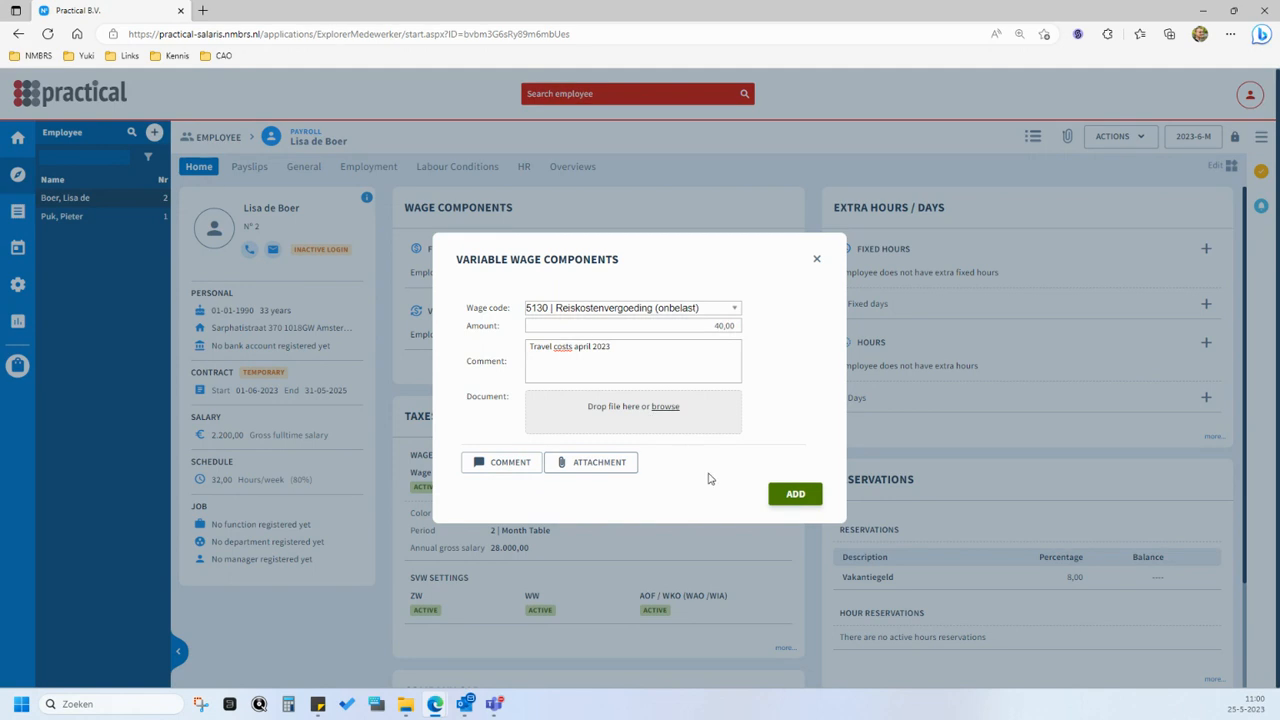
left_click(790, 494)
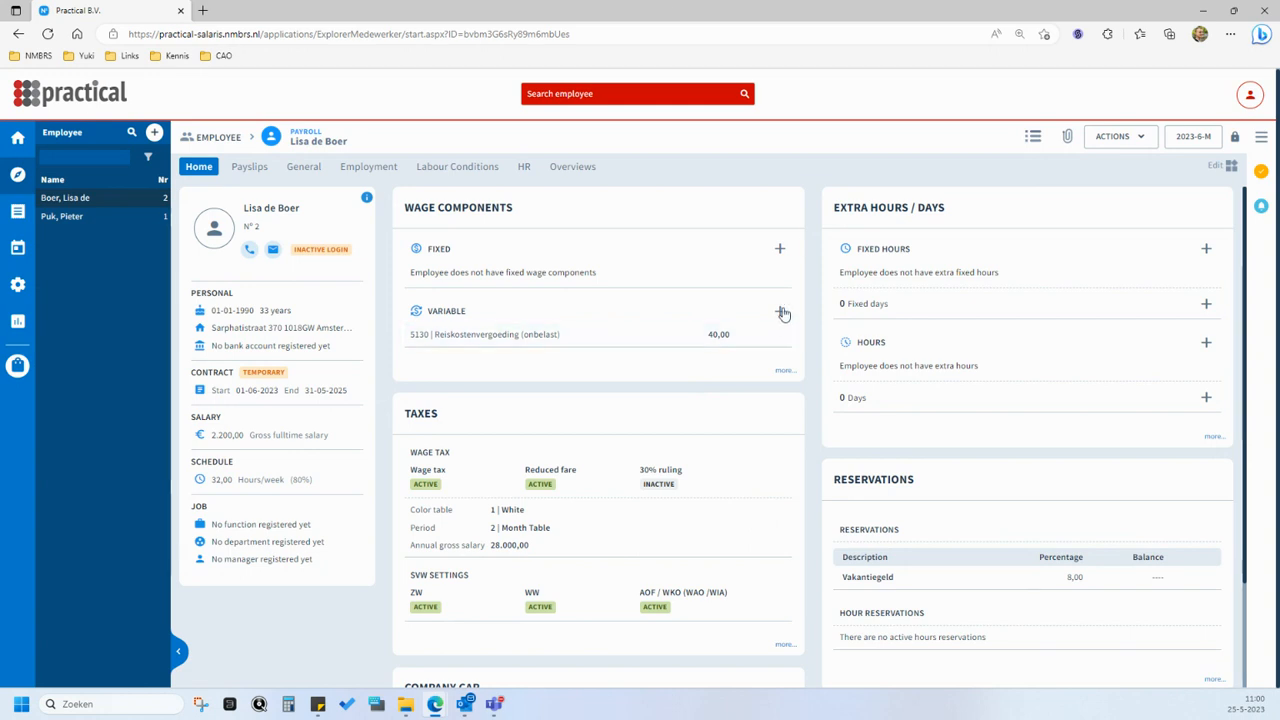
- Add a variable wage component with wage code 5297 | Inhouding Boete and an amount of -100,00
left_click(781, 313)
left_click(672, 360)
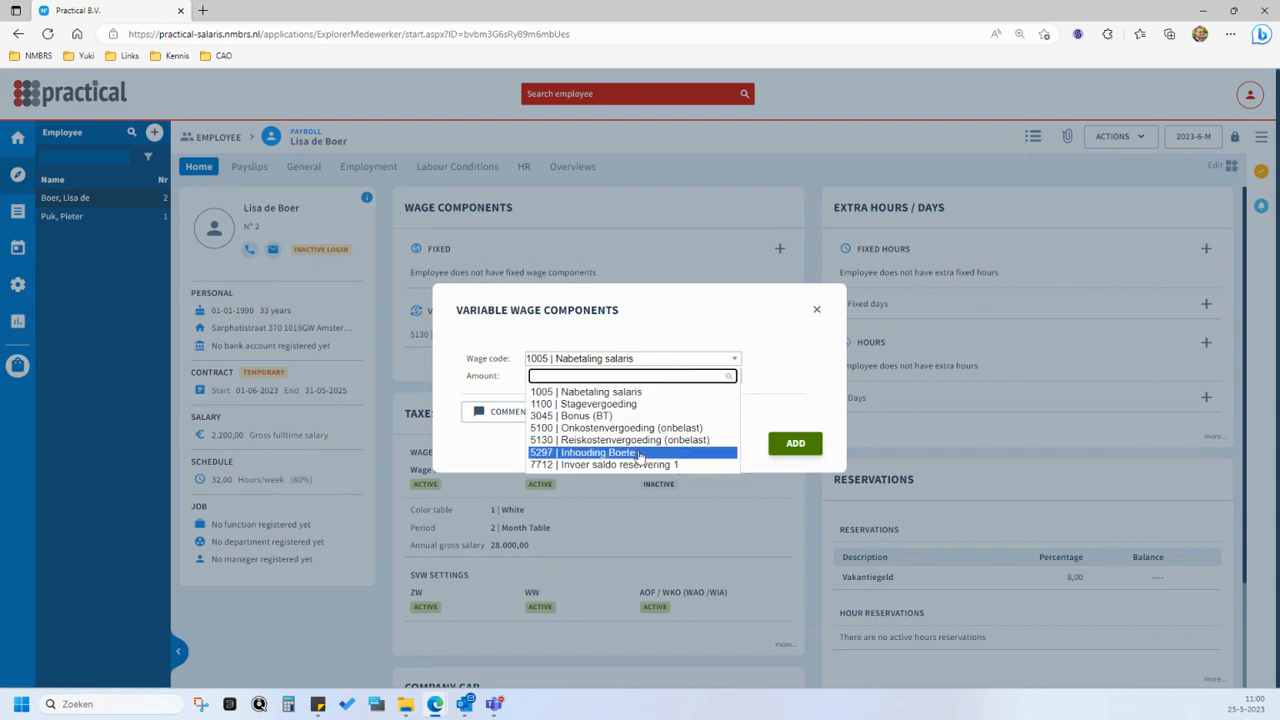
left_click(640, 453)
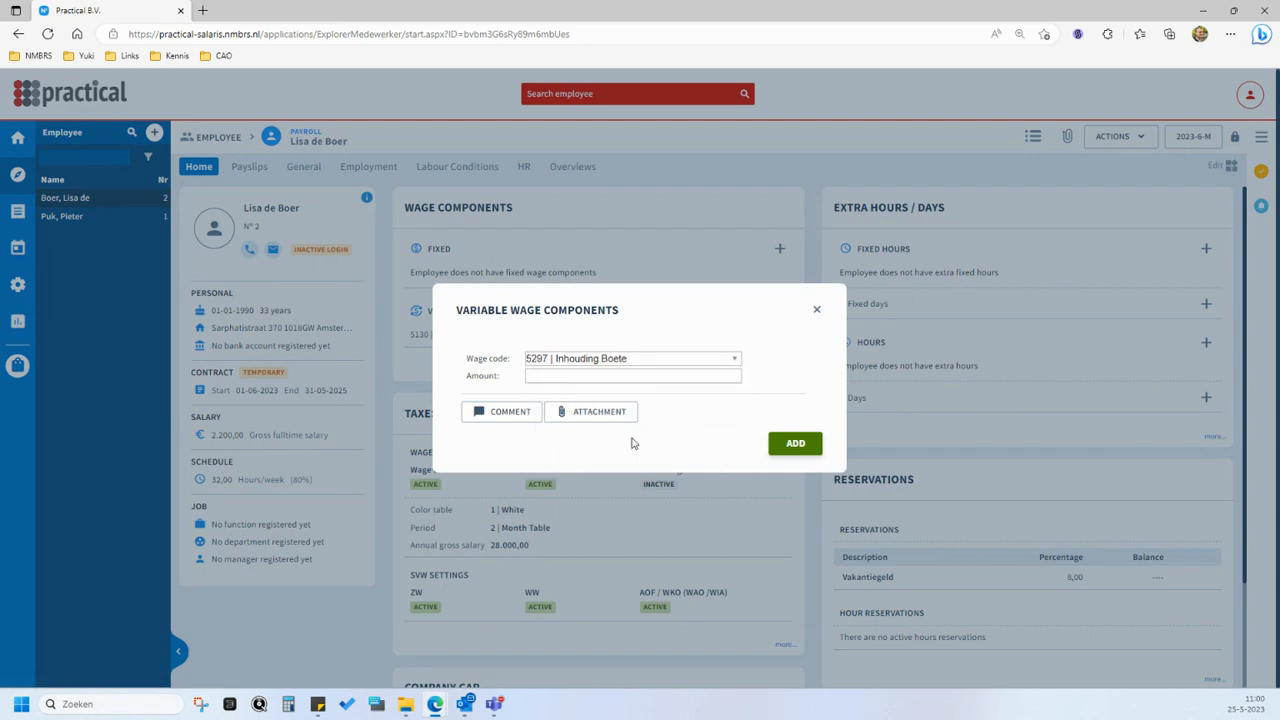
left_click(610, 377)
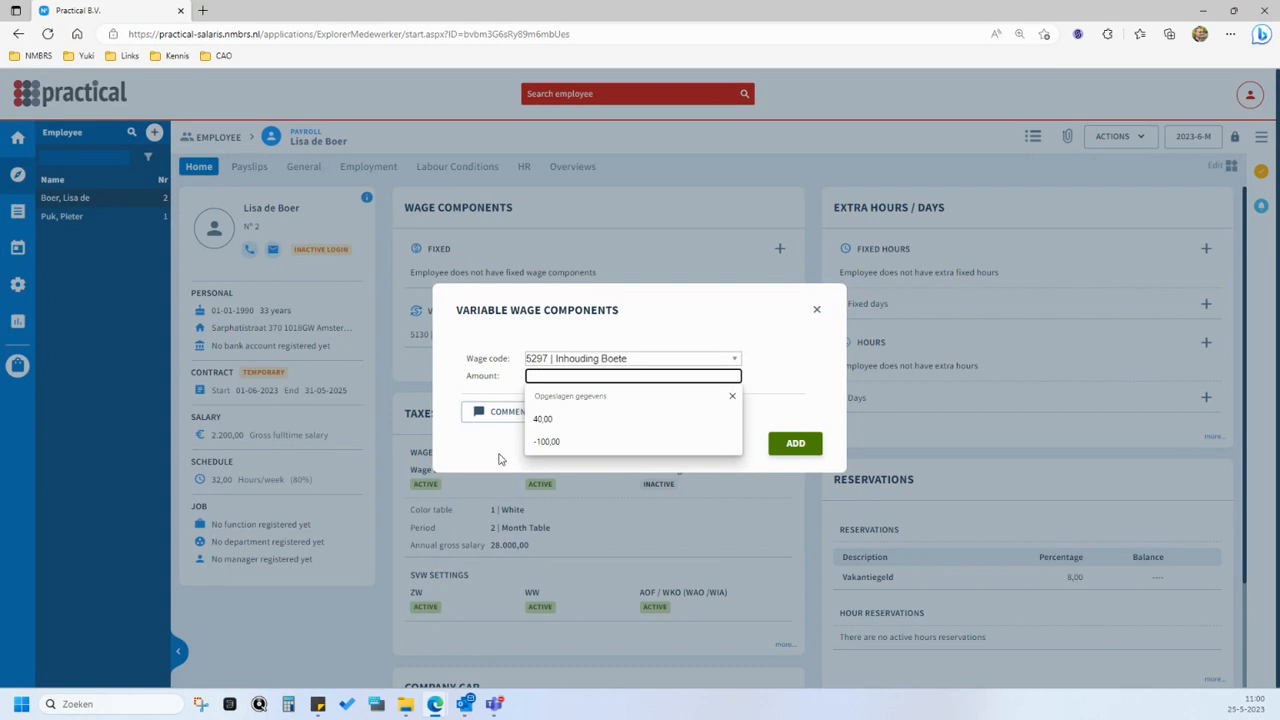
type("100")
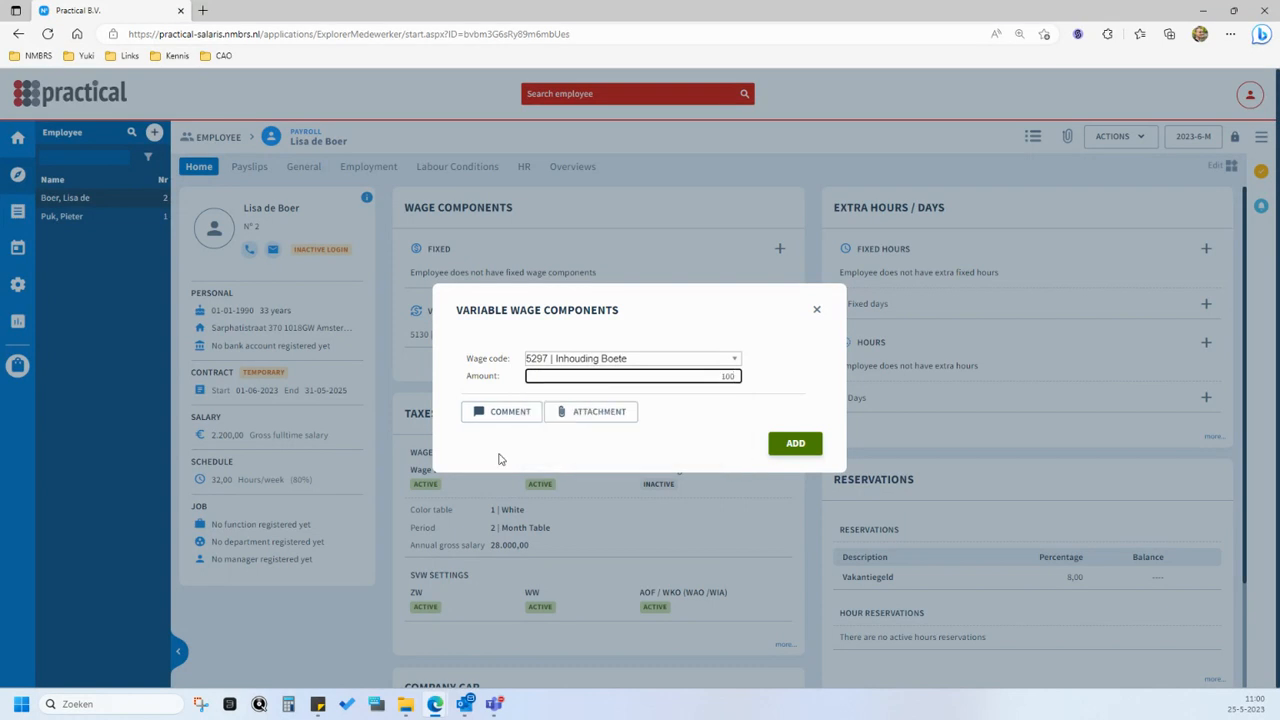
left_click(661, 420)
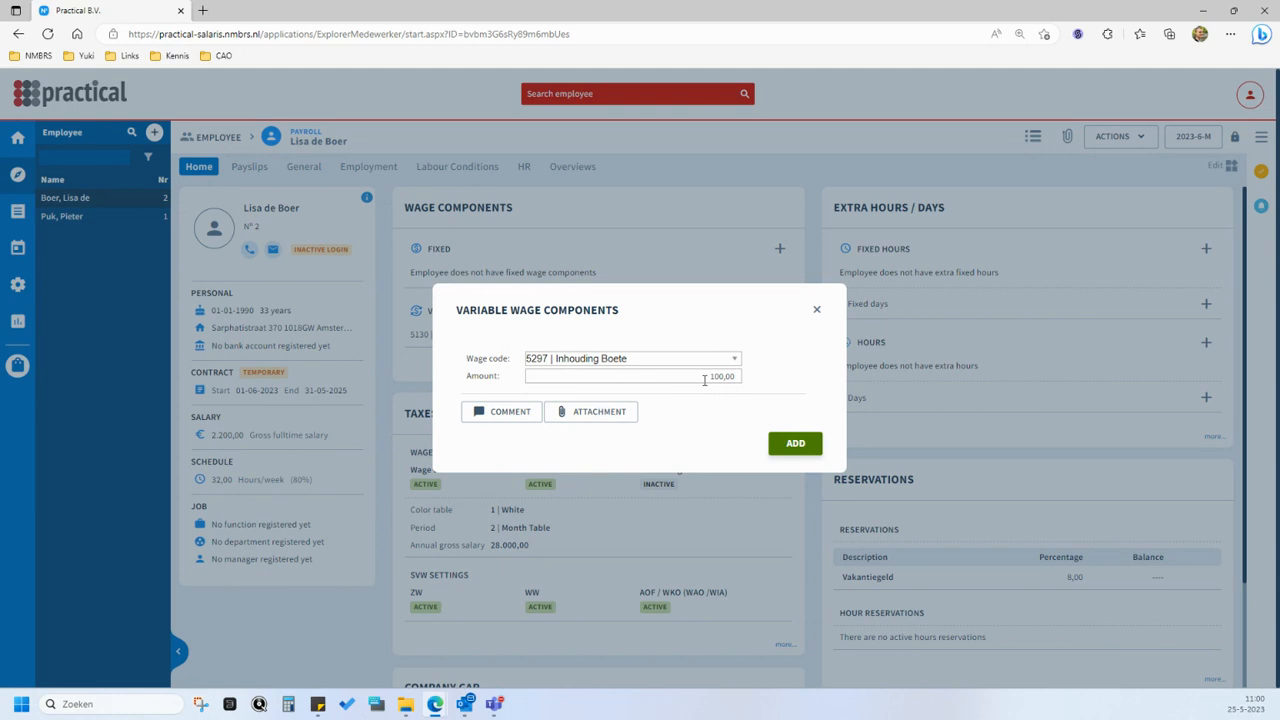
left_click(704, 379)
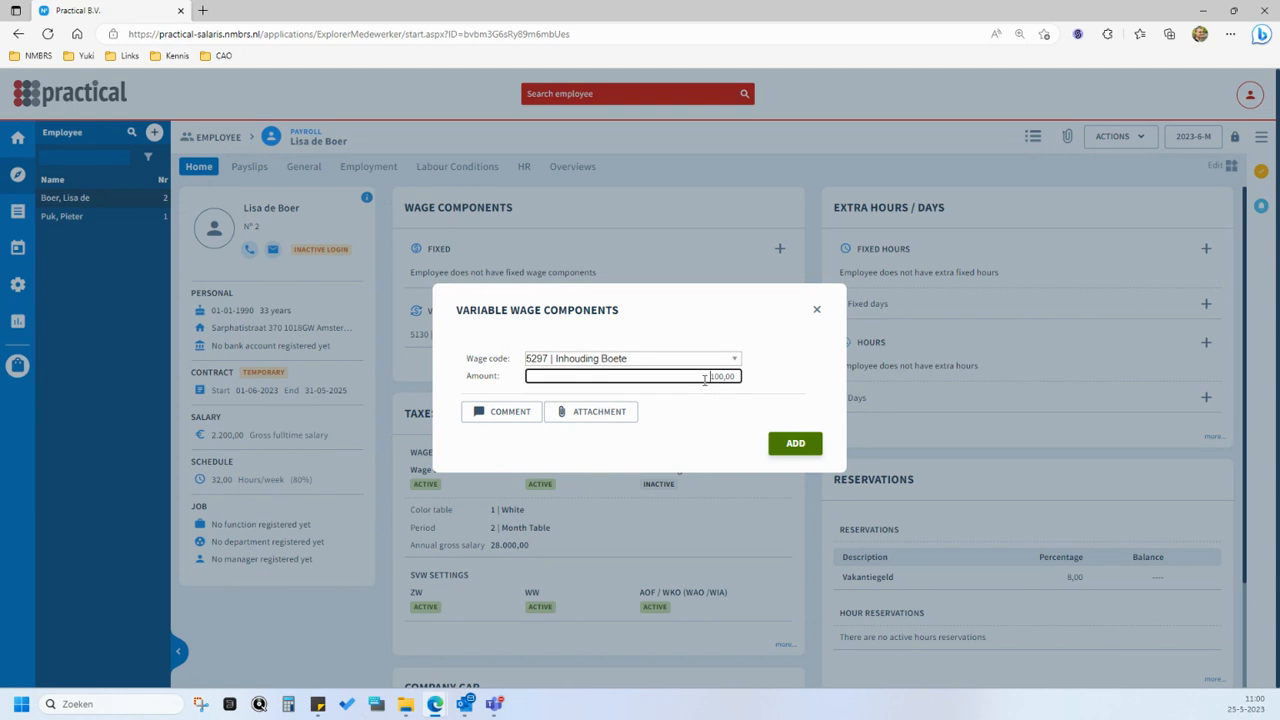
left_click(690, 427)
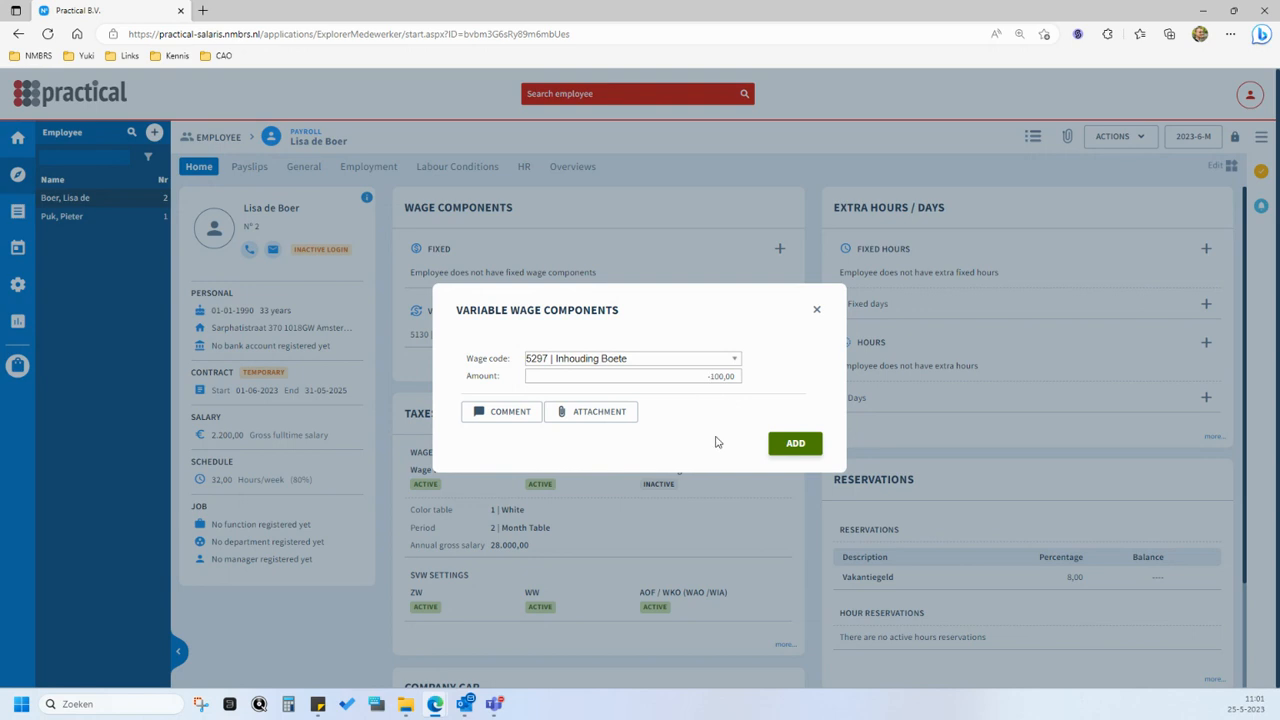
left_click(790, 446)
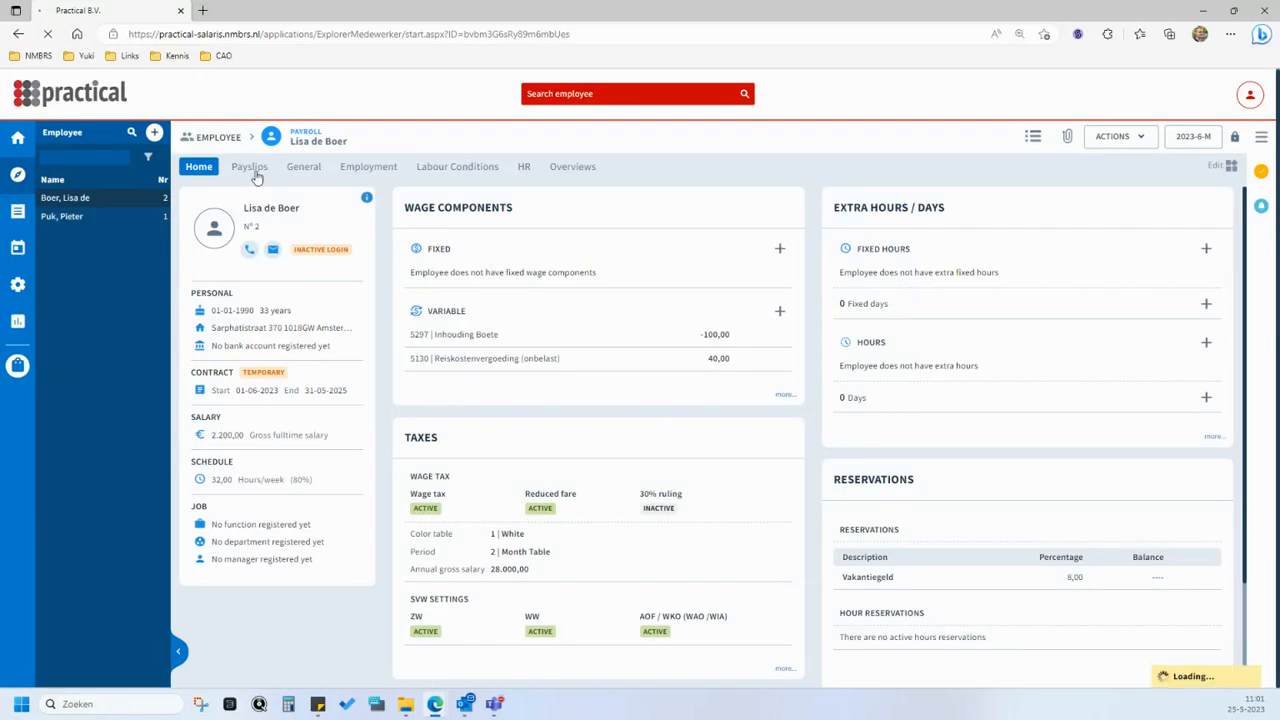
- Review the salary and the travel and fine components on the employee's 2023-6-M payslip, and return to the home overview
left_click(251, 170)
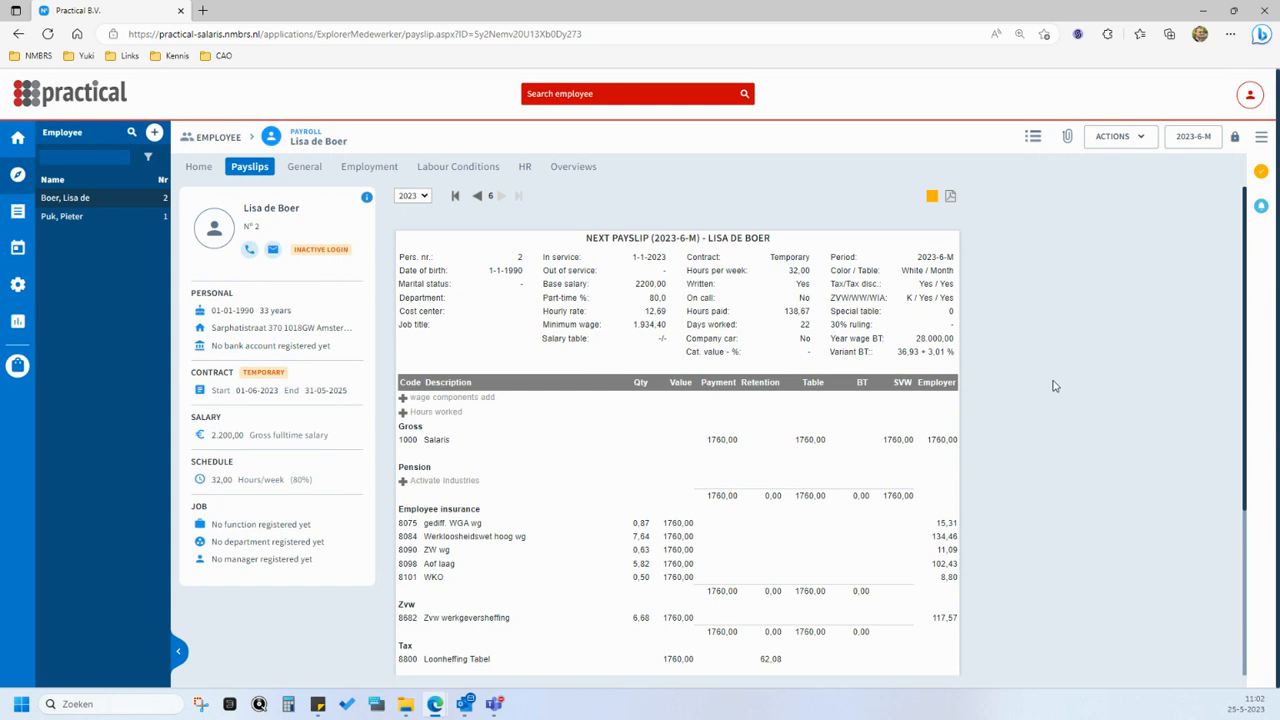
scroll(1090, 400, "down", 3)
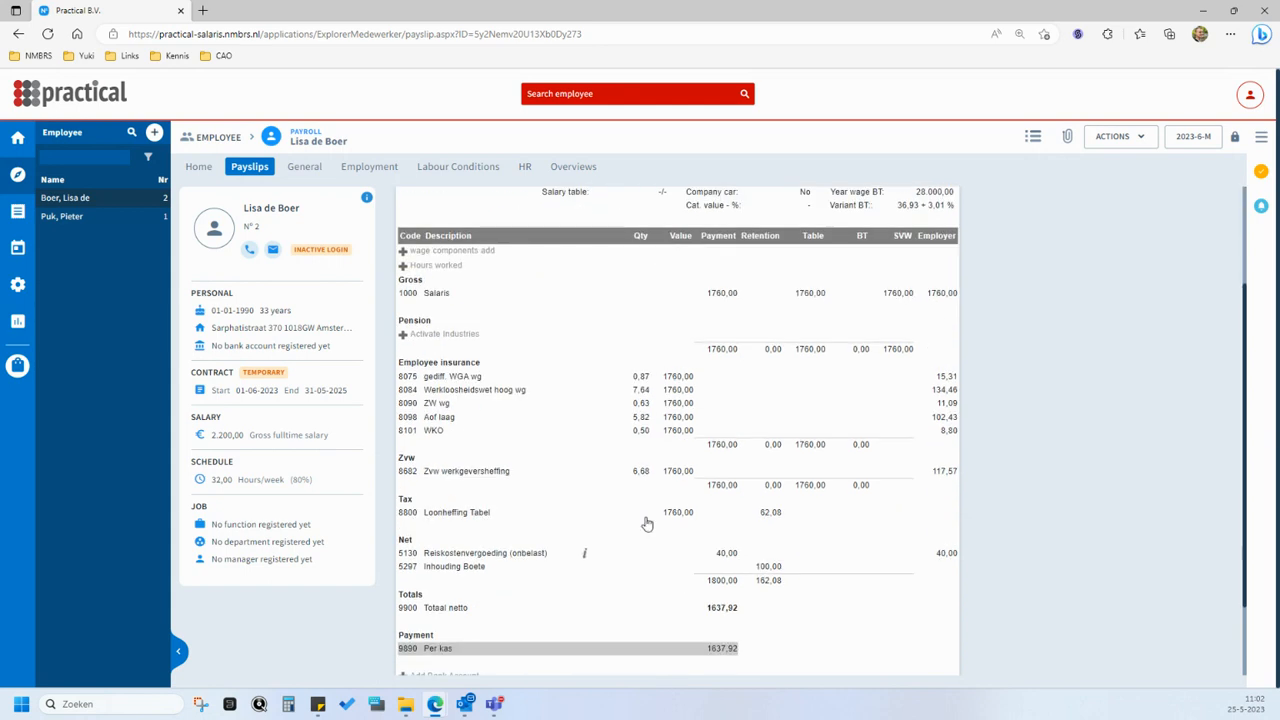
scroll(484, 515, "down", 2)
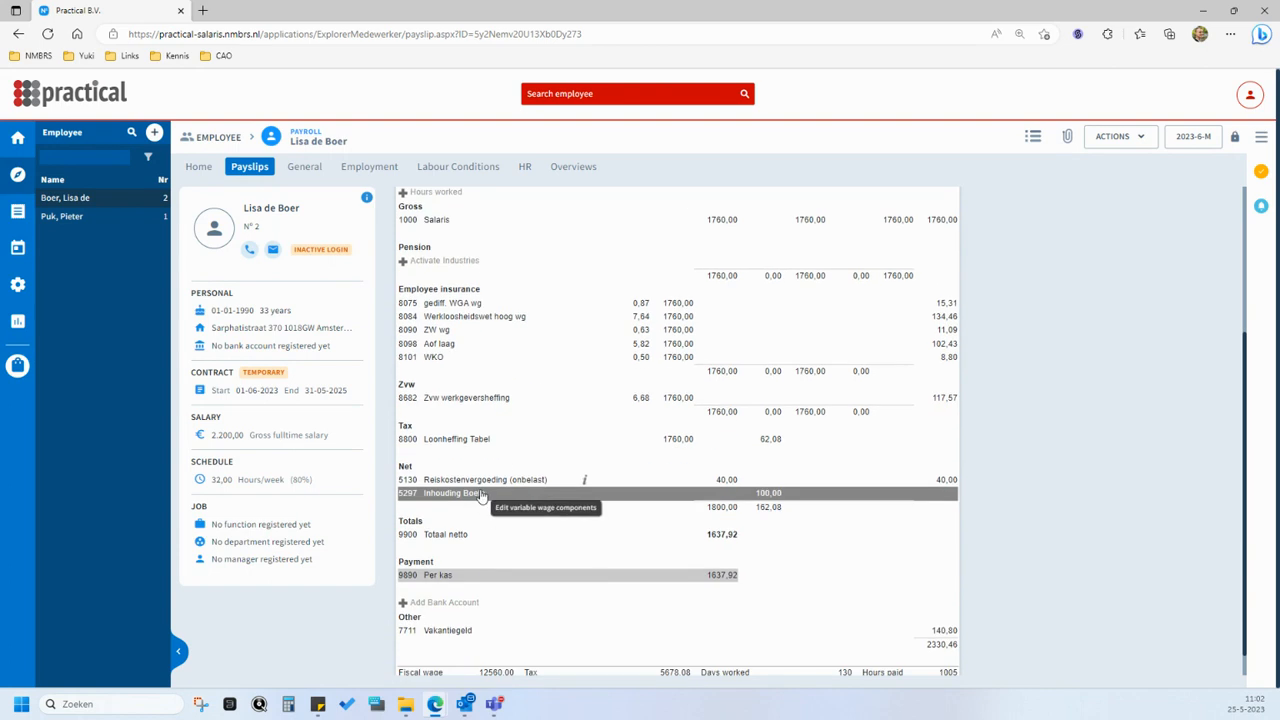
left_click(520, 484)
scroll(708, 492, "up", 2)
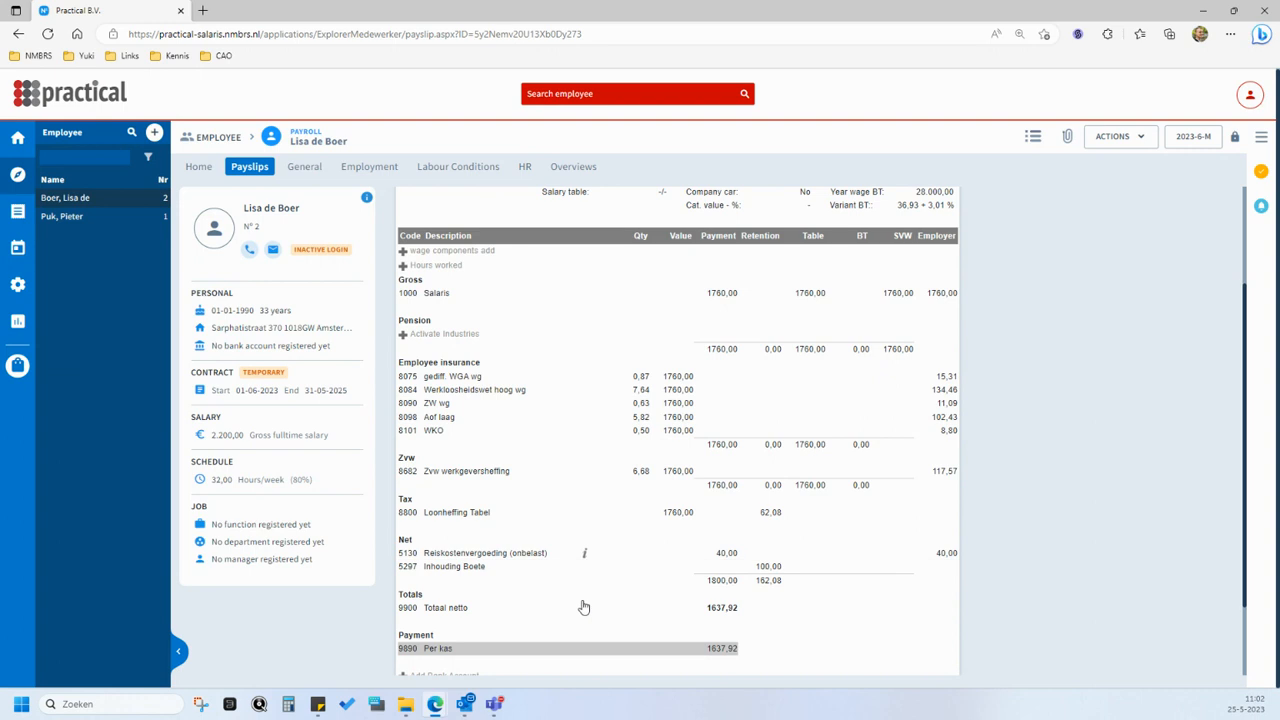
scroll(583, 603, "up", 3)
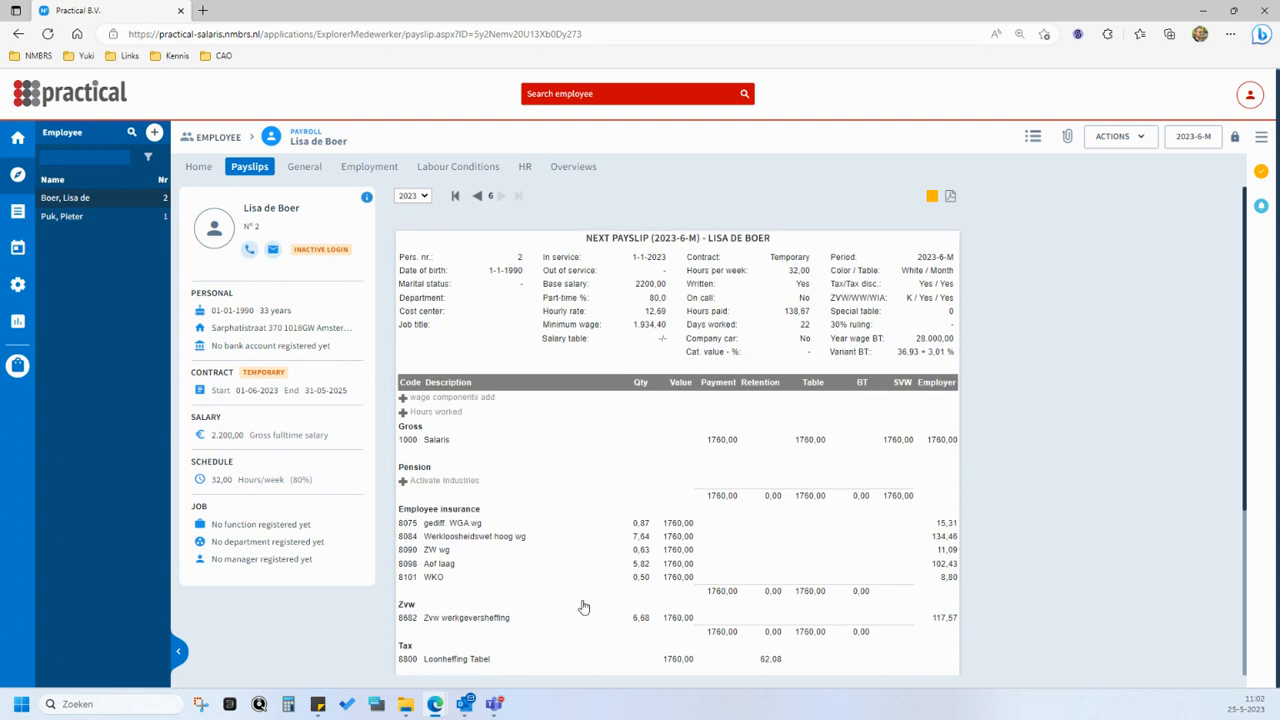
left_click(199, 168)
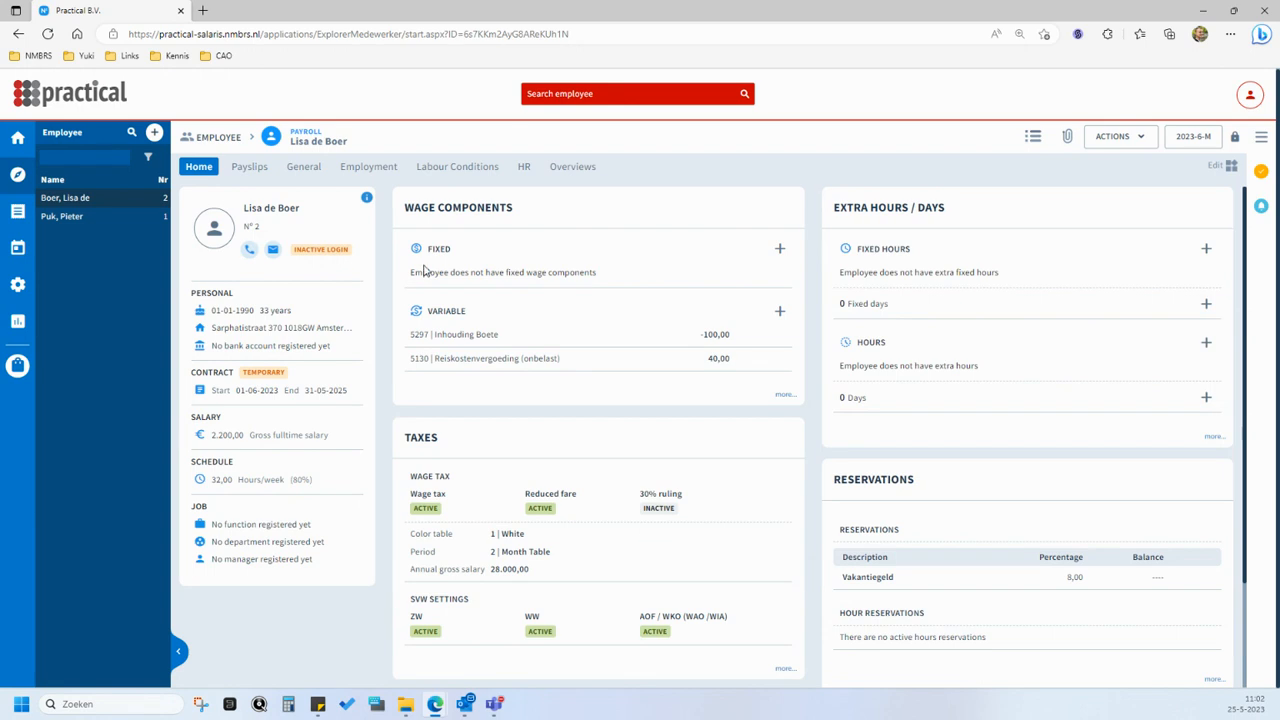
- Switch to the hourly-paid employee and add 20,00 period hours of type 2100 | Gewerkte uren (100,00%)
left_click(145, 219)
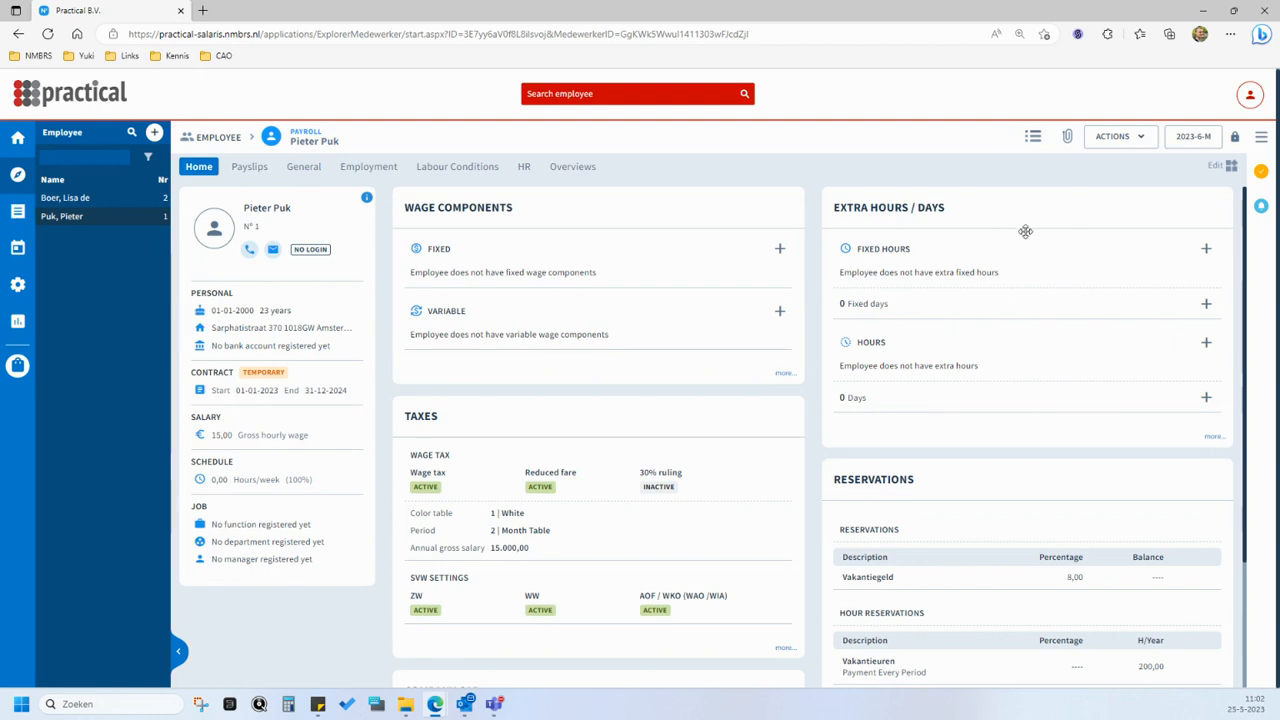
left_click(1205, 344)
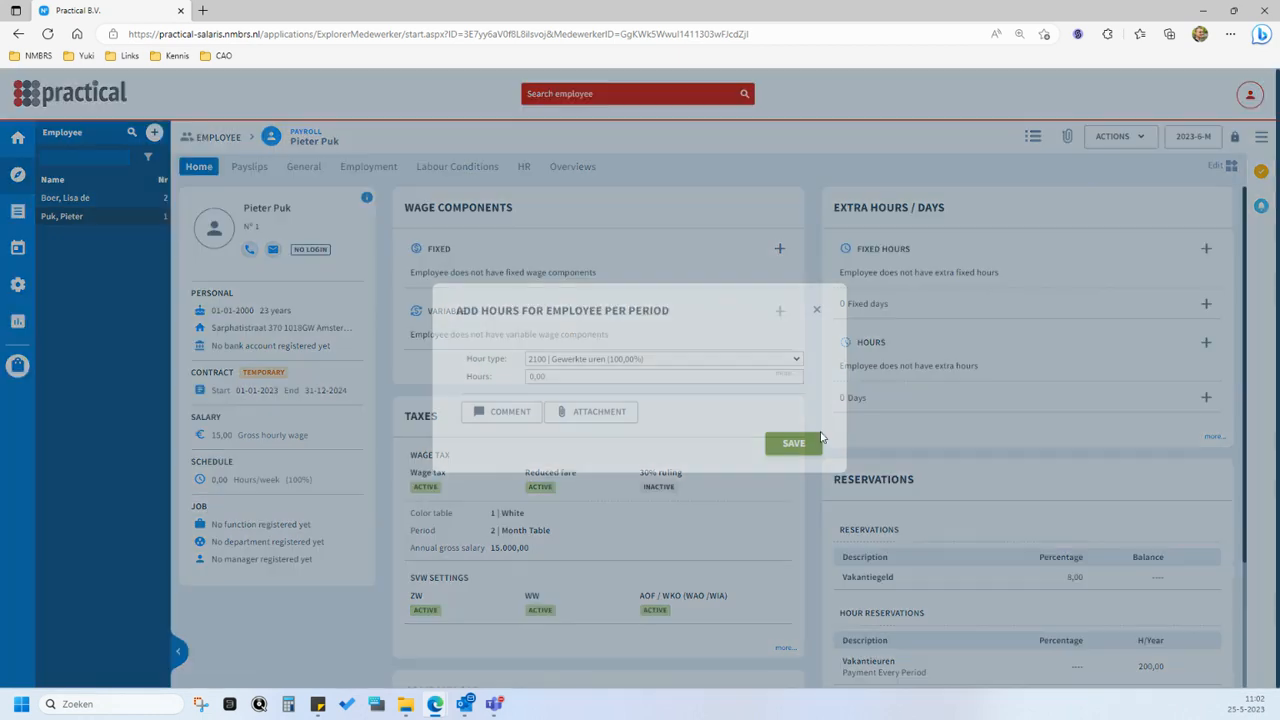
left_click(633, 375)
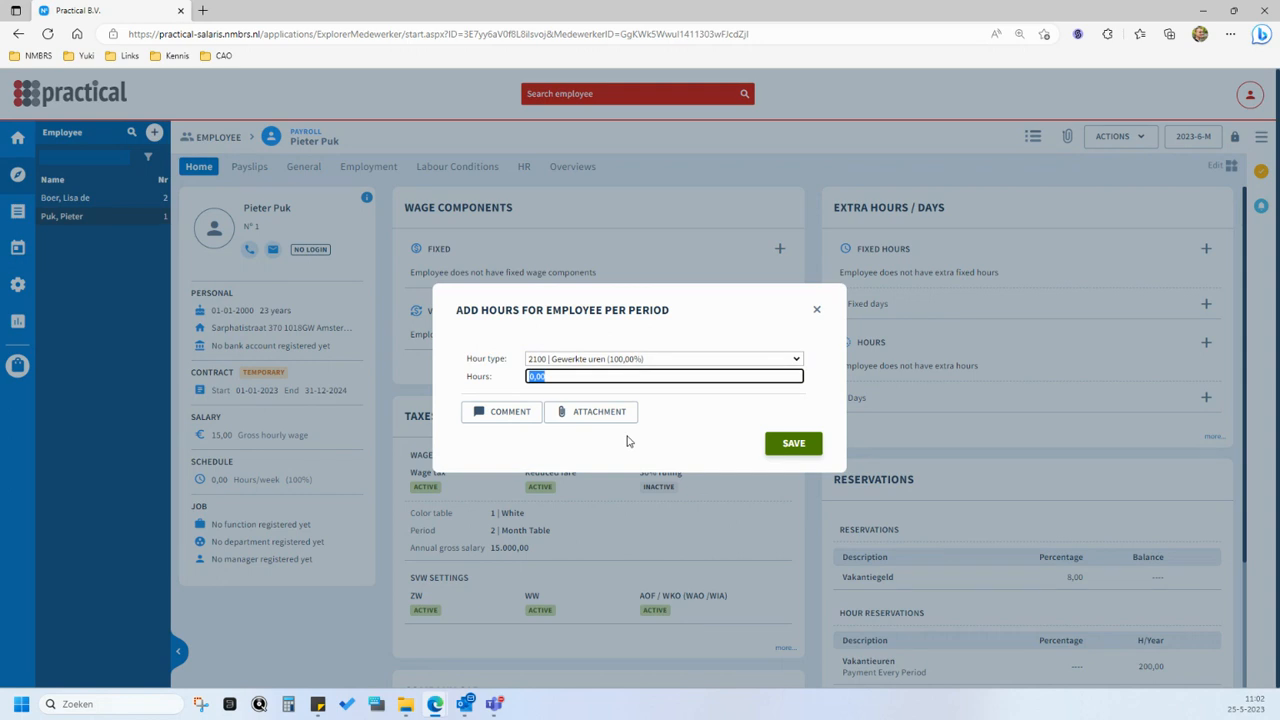
type("20")
key("Tab")
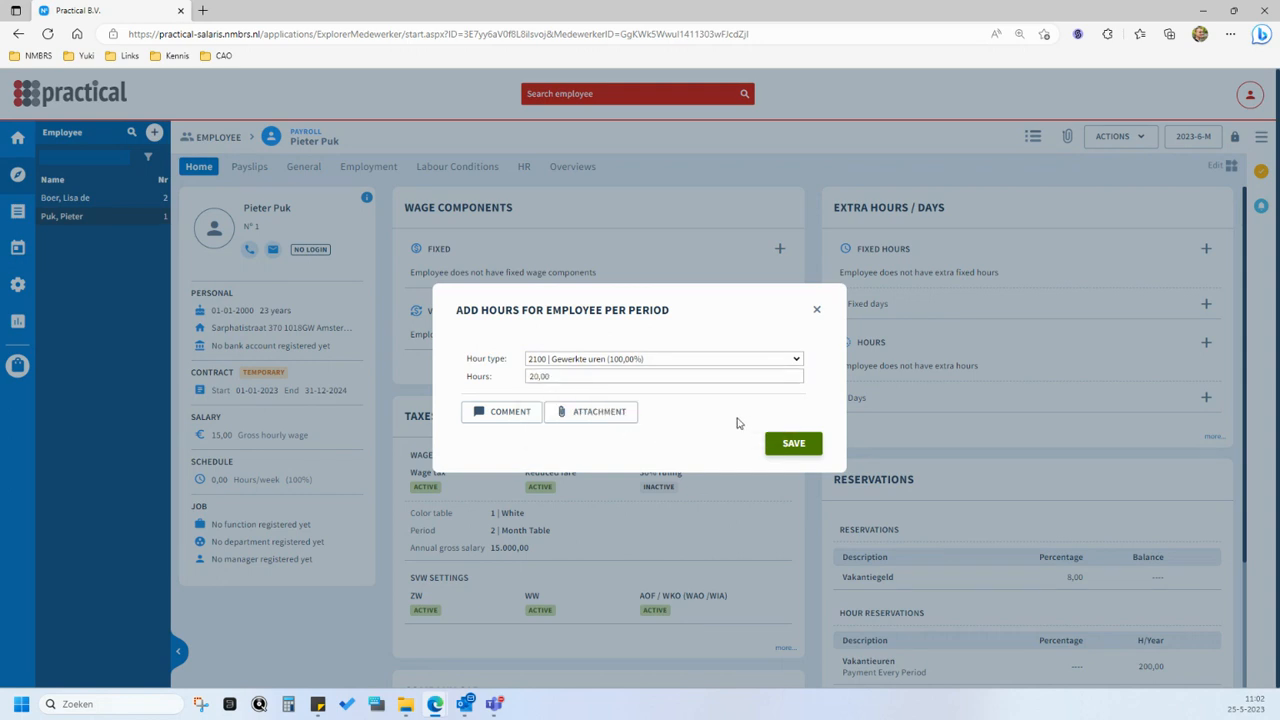
left_click(790, 445)
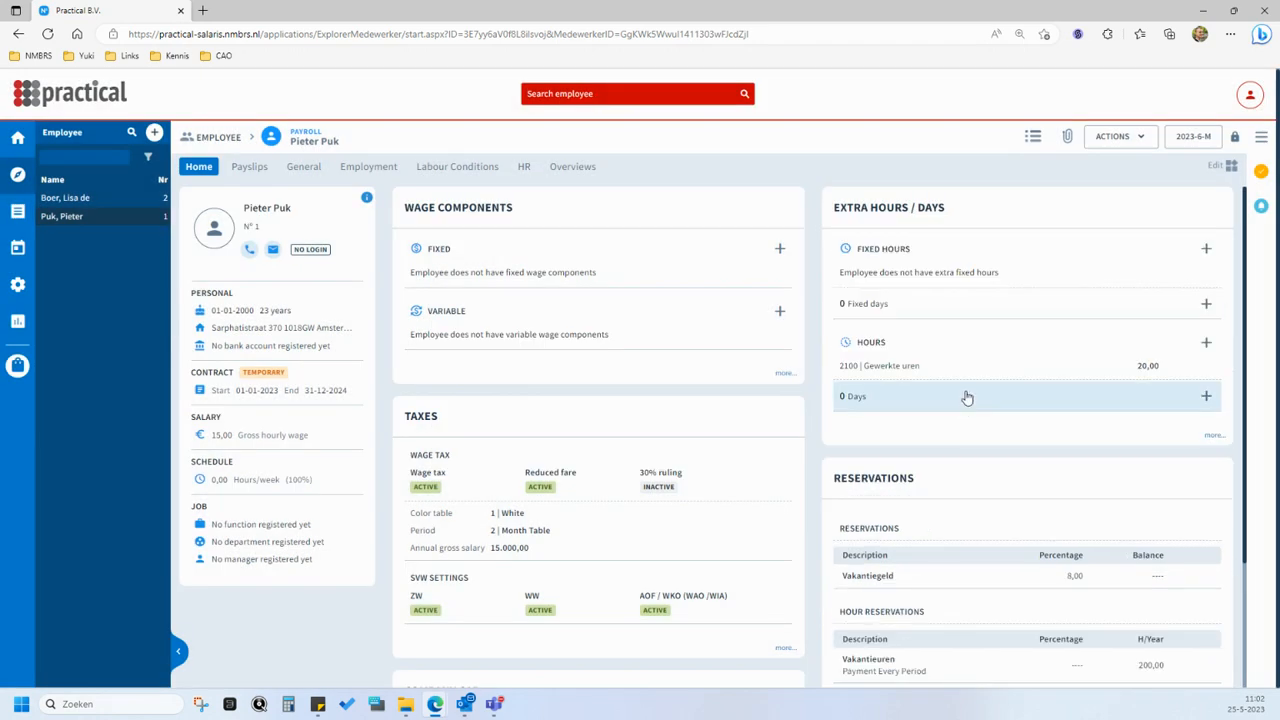
- Add 4 days for the period to the hourly-paid employee
left_click(966, 407)
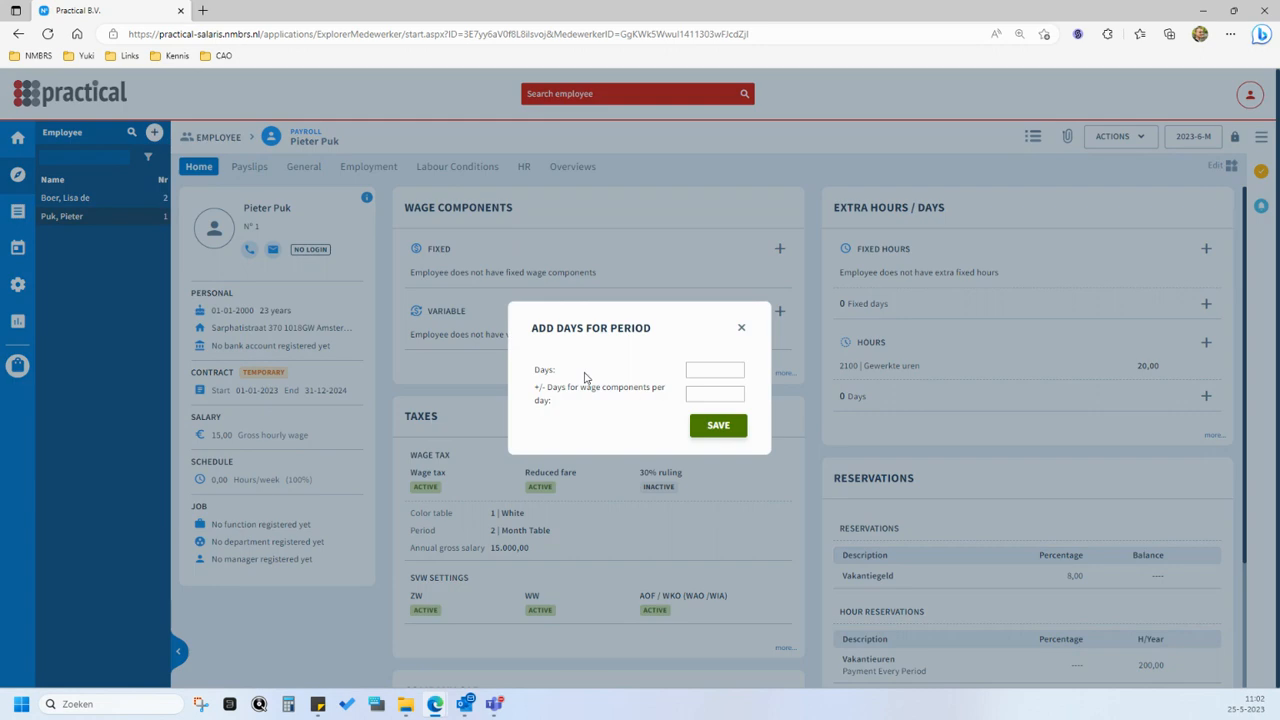
left_click(698, 368)
type("4")
left_click(629, 422)
left_click(722, 428)
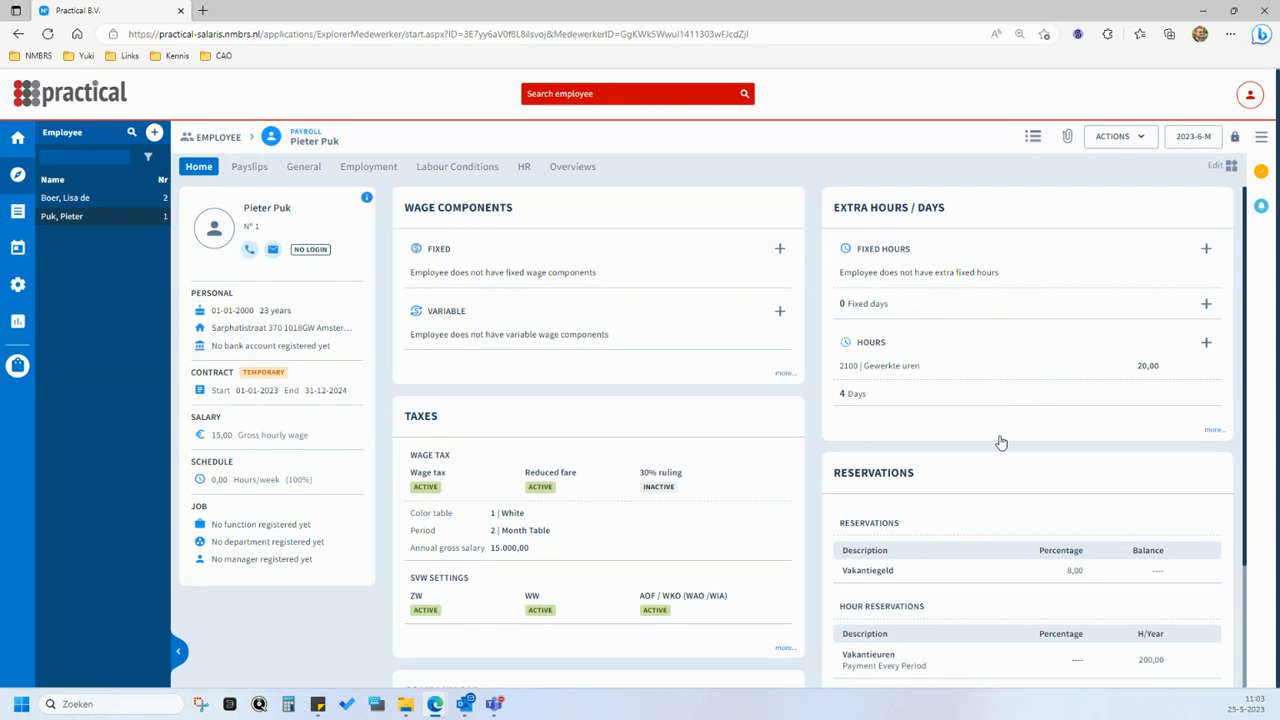
- Add 20,00 period hours of type 4100 | Uitbetalen Vakantieuren (BT) (100,00%) to the hourly-paid employee
left_click(1206, 348)
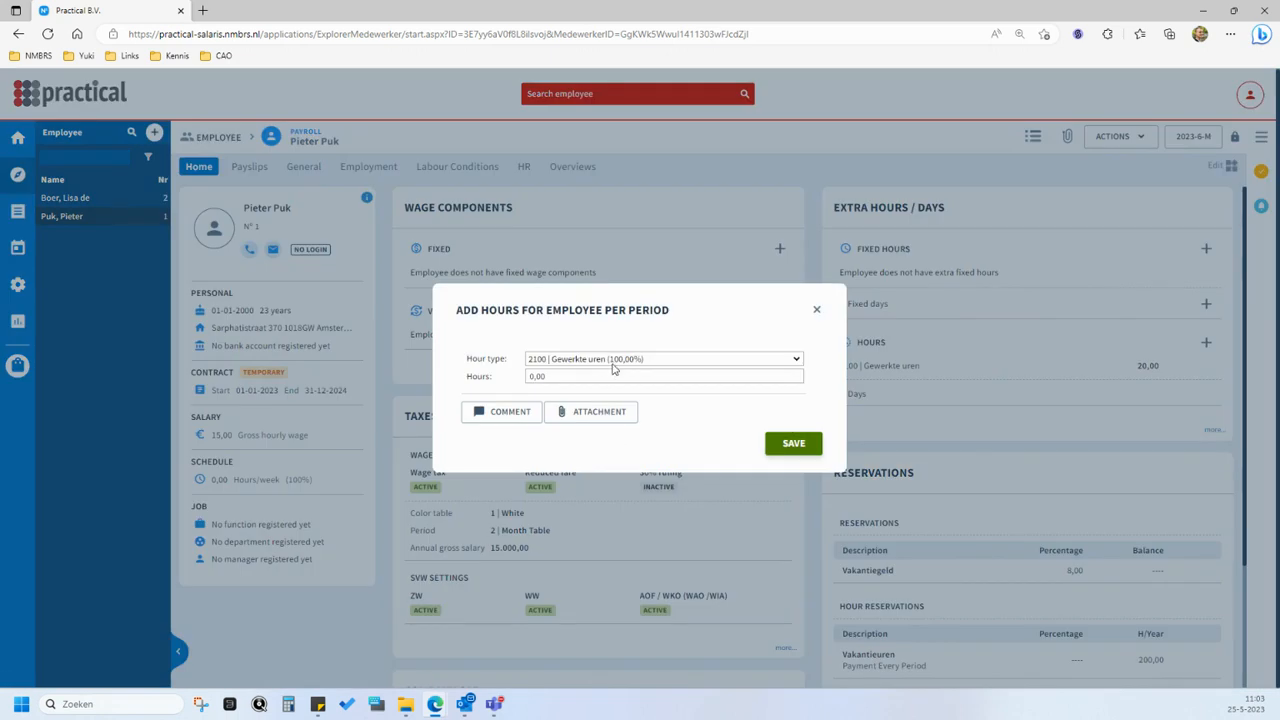
left_click(613, 368)
left_click(624, 423)
left_click(663, 382)
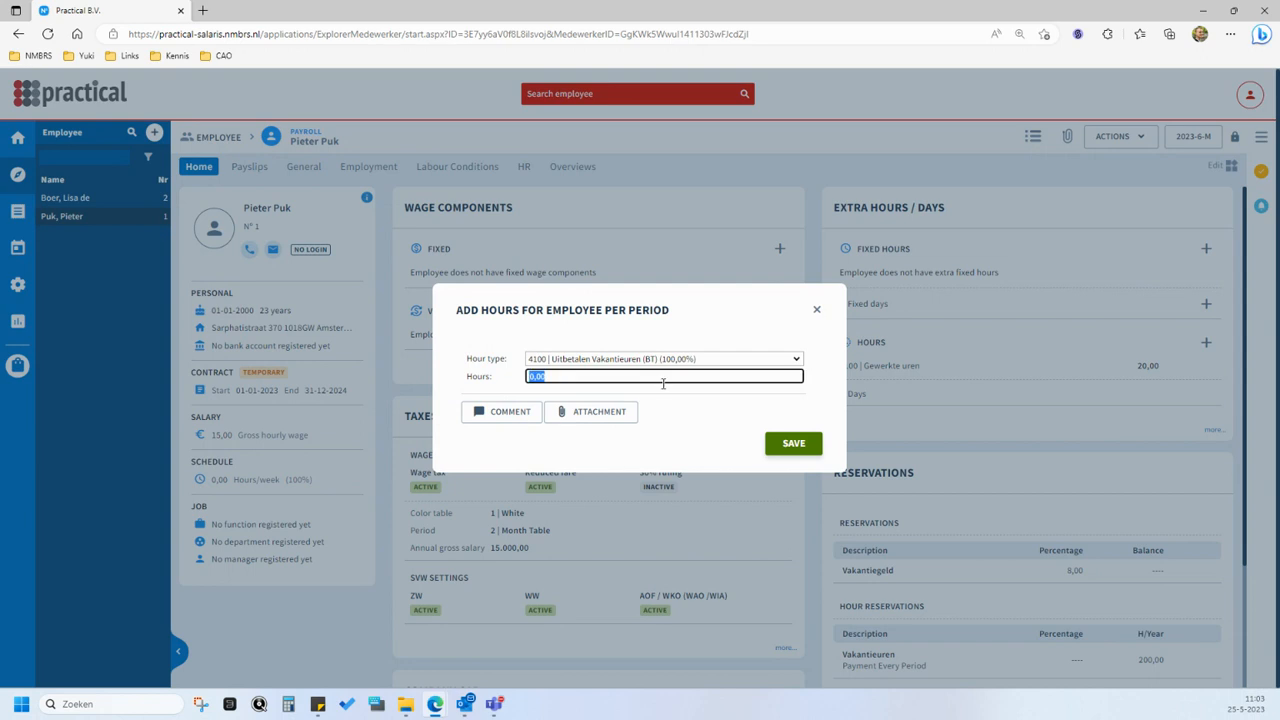
type("20")
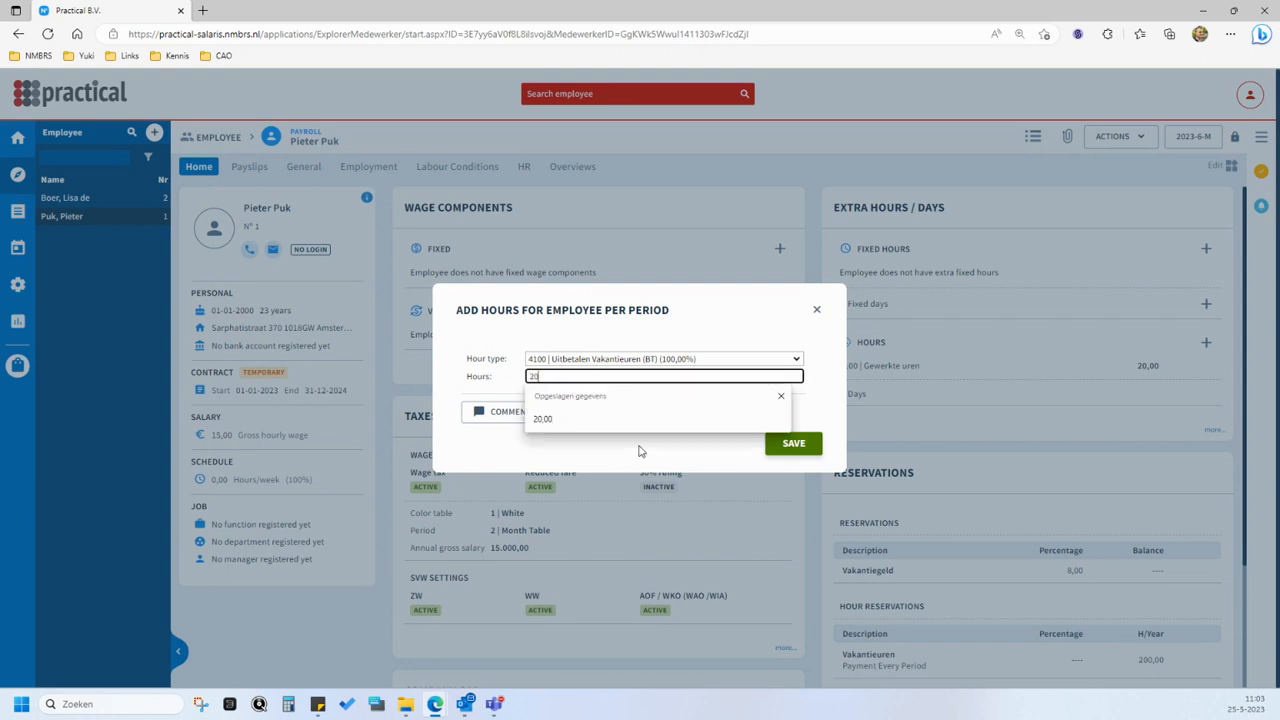
left_click(640, 451)
left_click(793, 443)
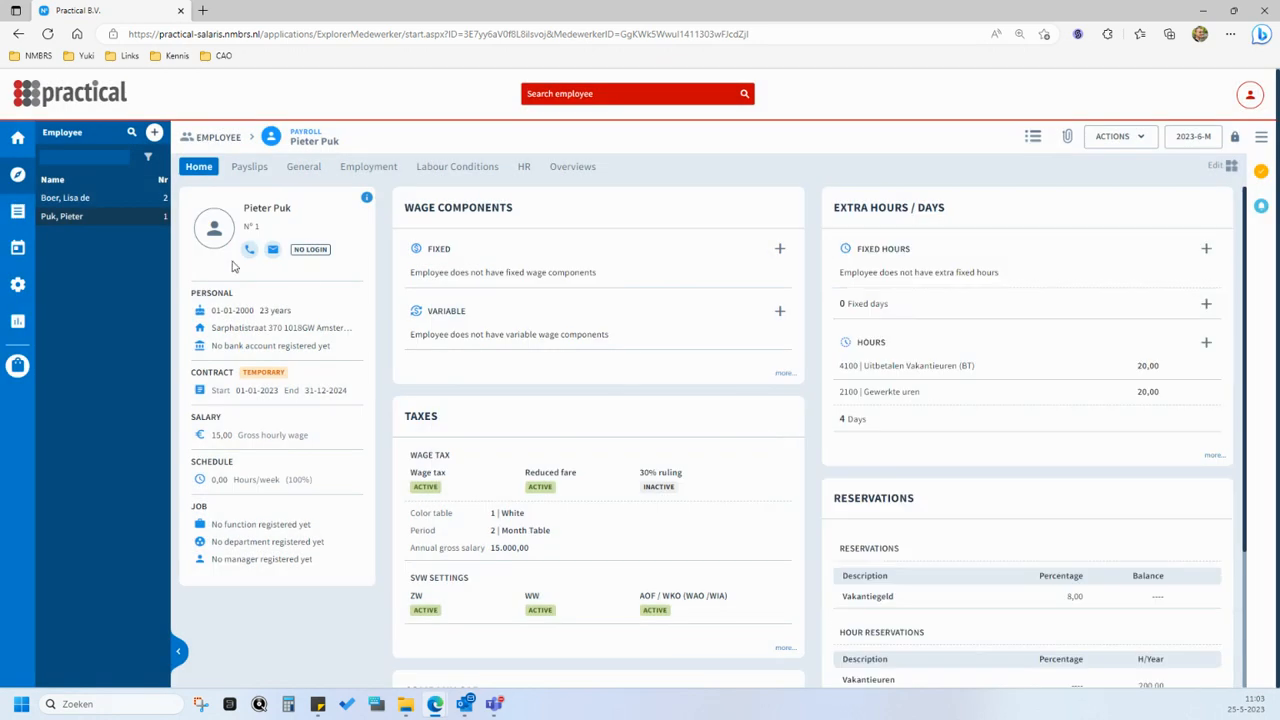
- Switch to the employee with the monthly salary and turn off Wage Tax Rebate in the wage tax settings
left_click(115, 197)
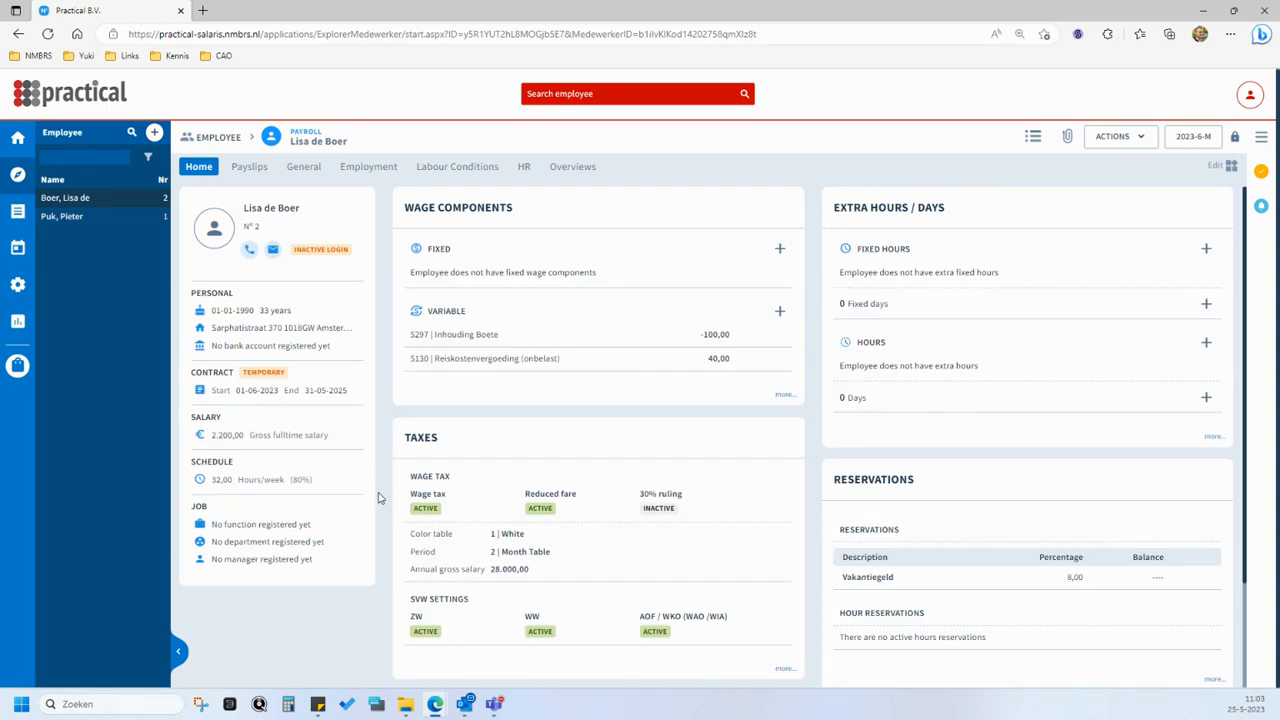
scroll(400, 506, "down", 1)
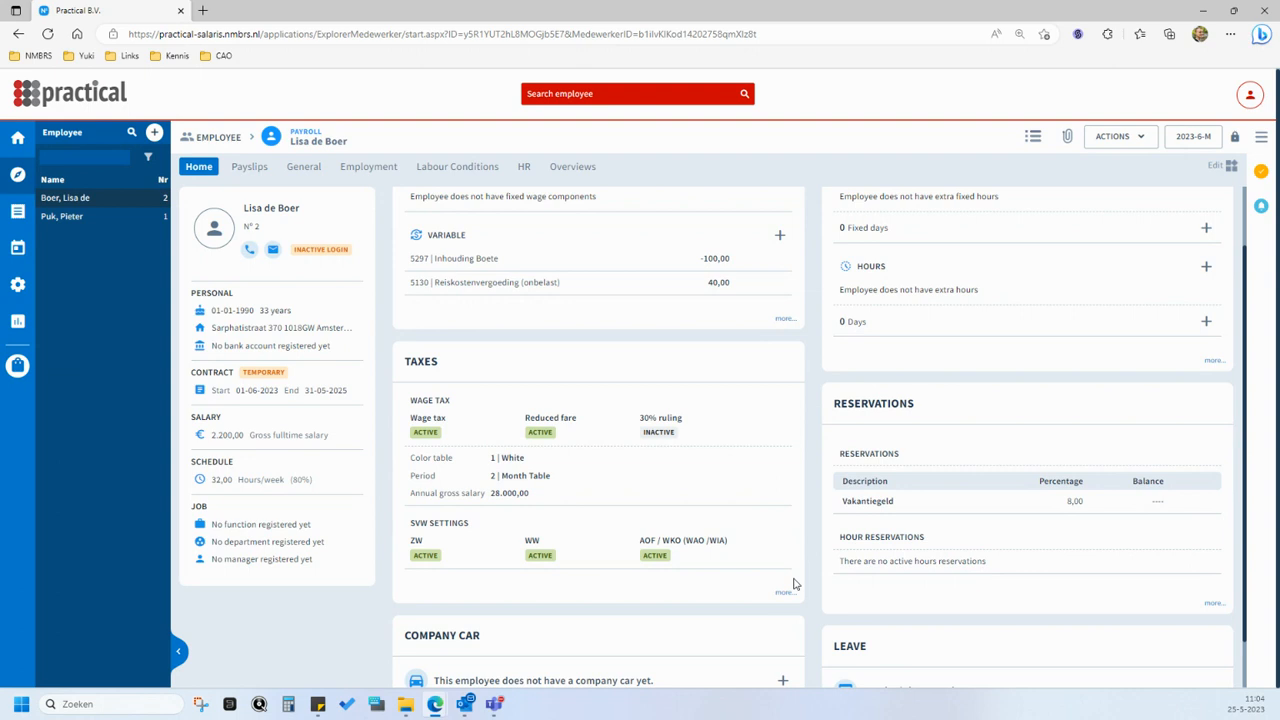
left_click(603, 437)
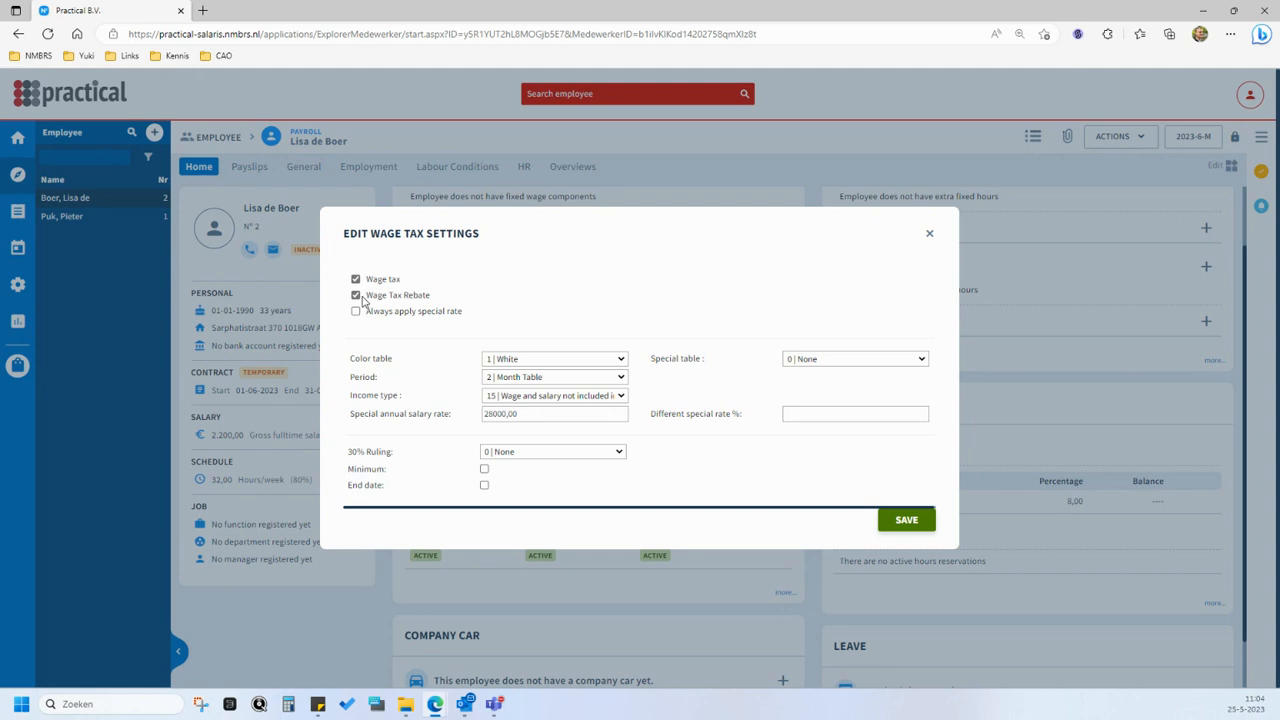
left_click(356, 296)
left_click(907, 522)
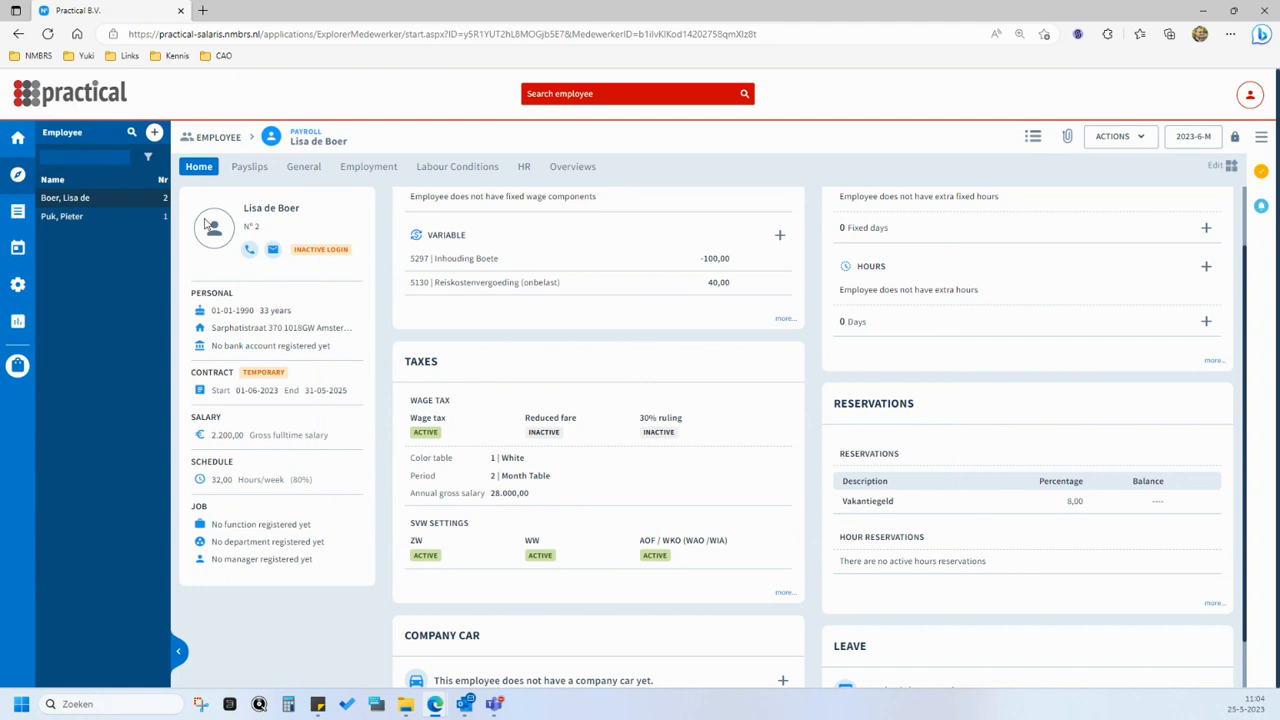
left_click(70, 216)
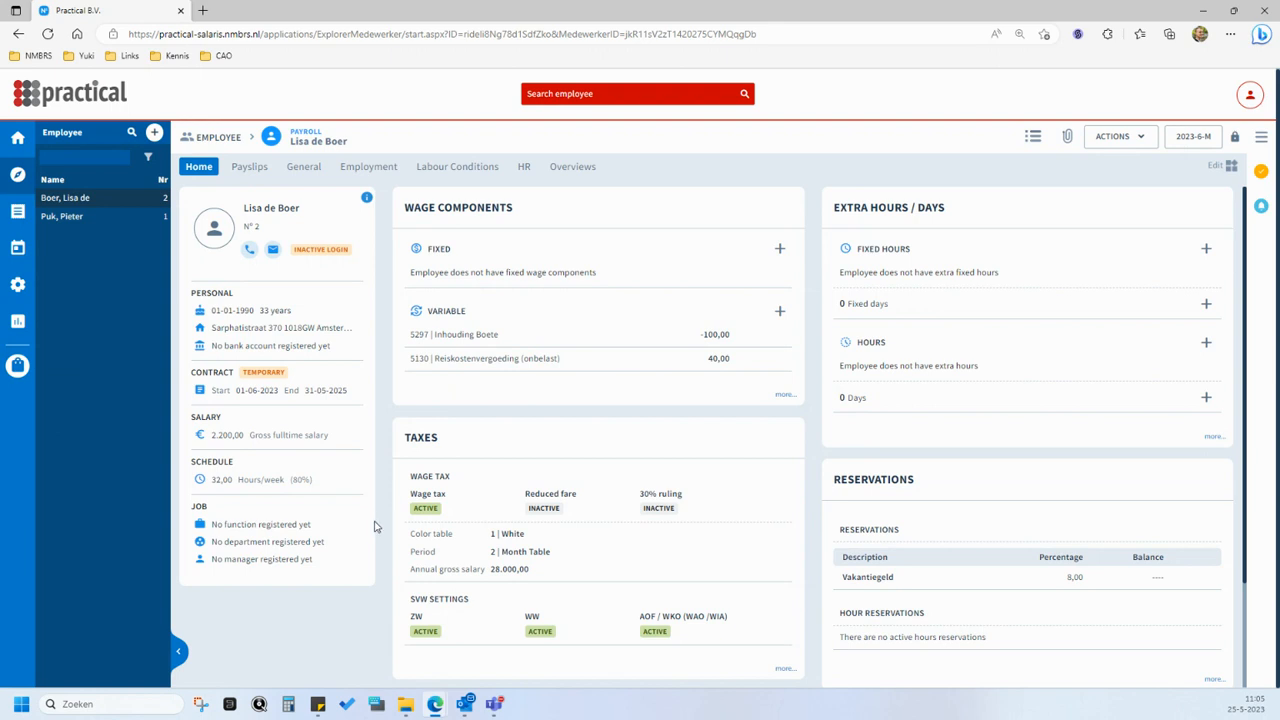
mouse_move(357, 536)
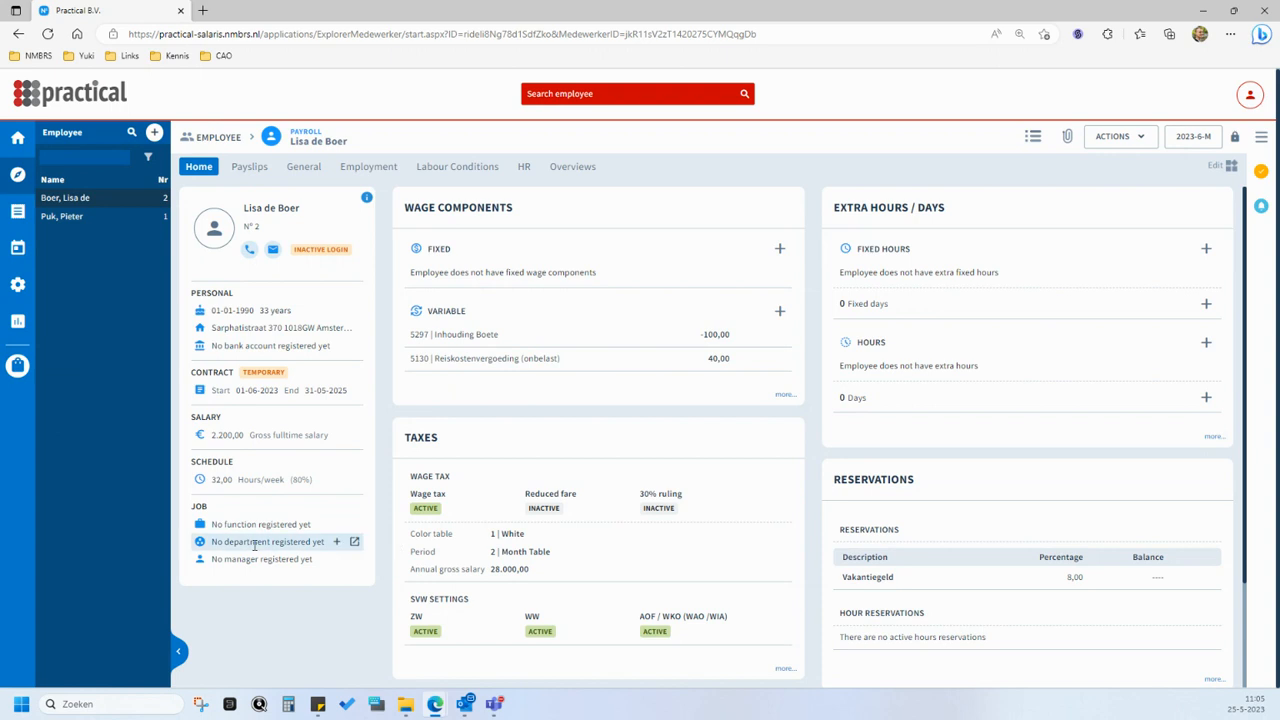